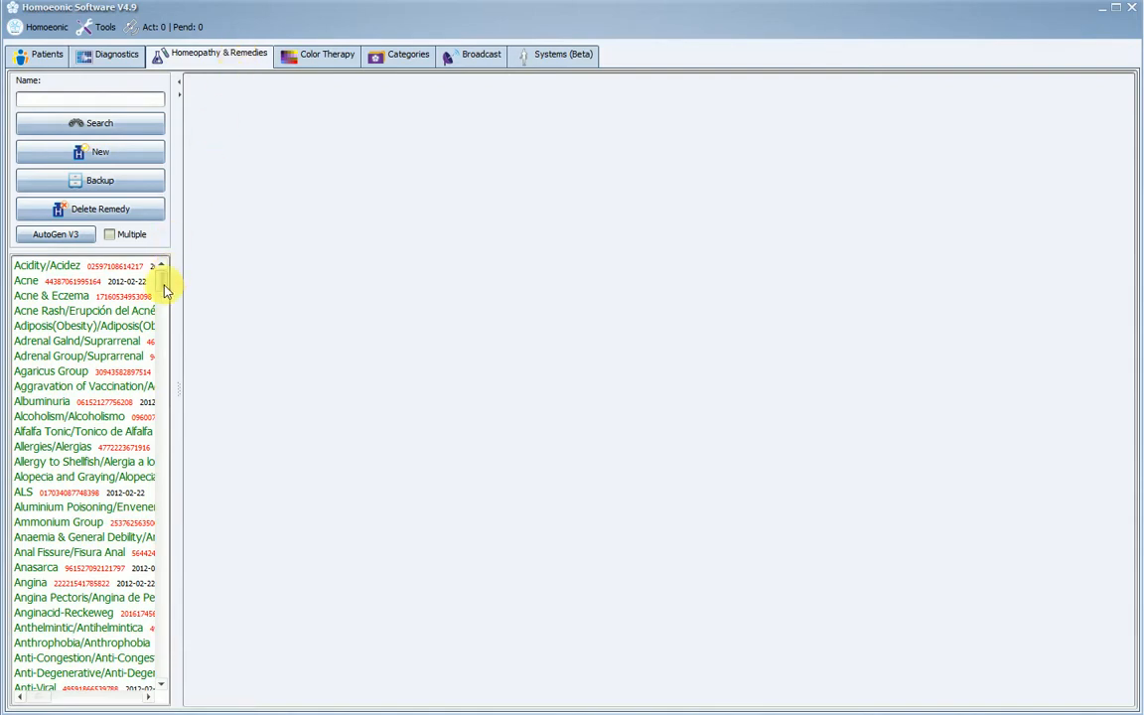
- Open the Prohamorrhin-Reckeweg remedy and review its list of rates and its rate control page
drag(165, 288, 140, 586)
click(88, 422)
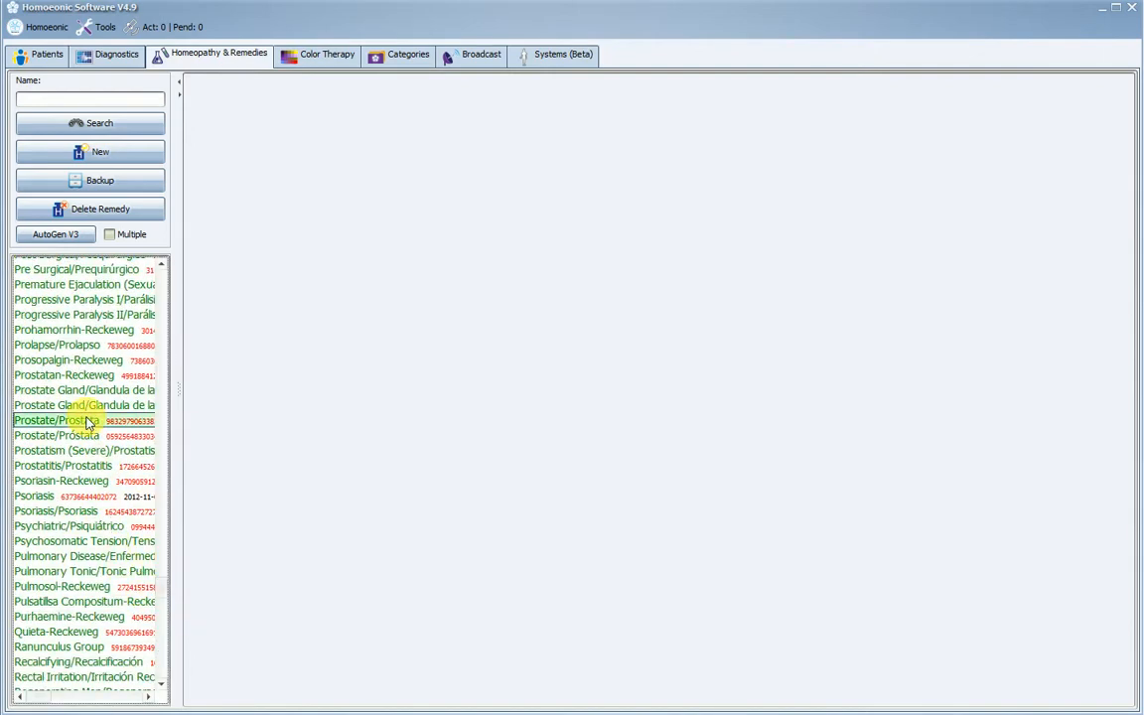
click(124, 334)
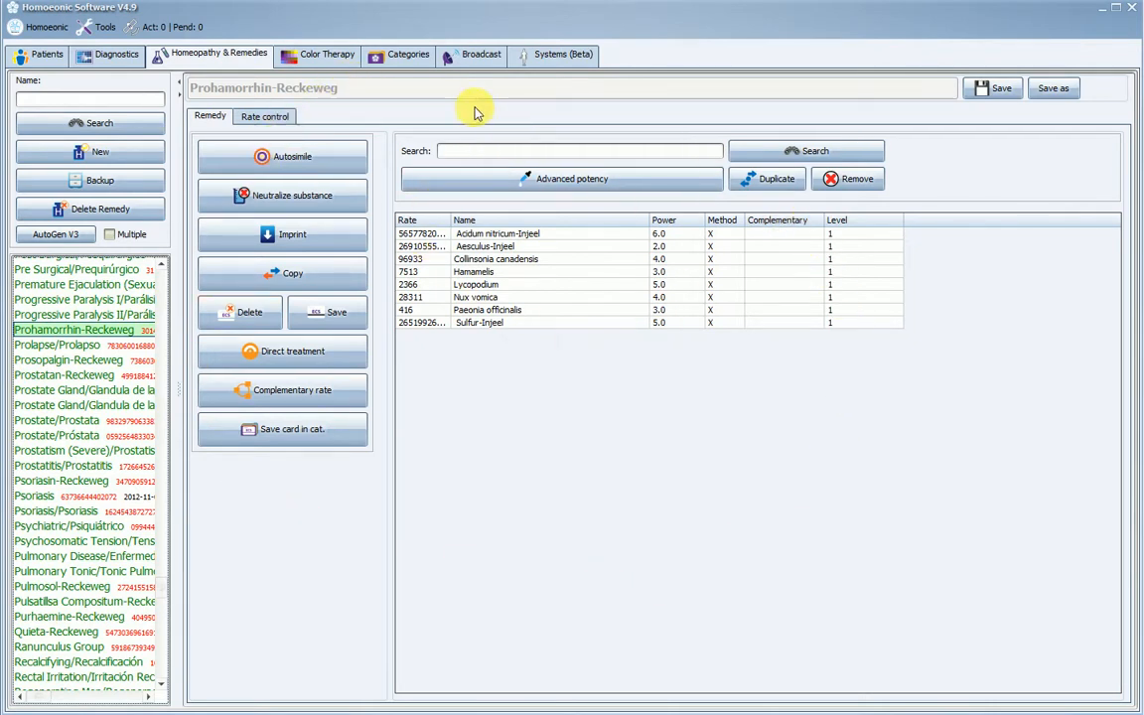
click(240, 117)
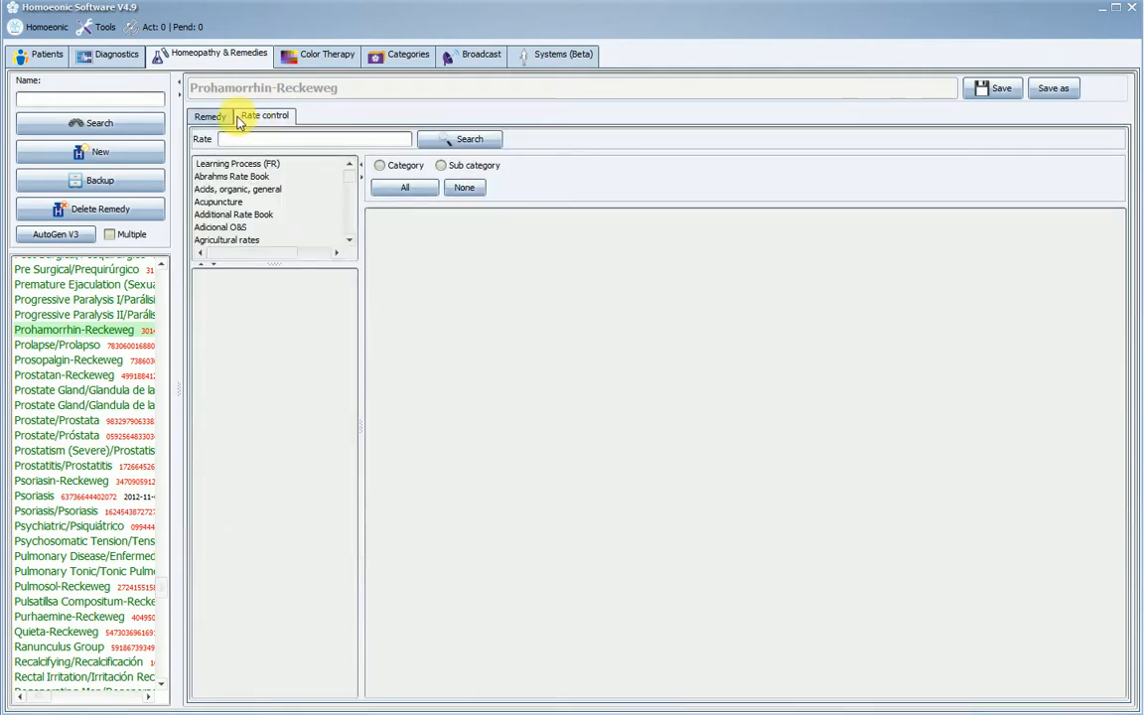
click(212, 117)
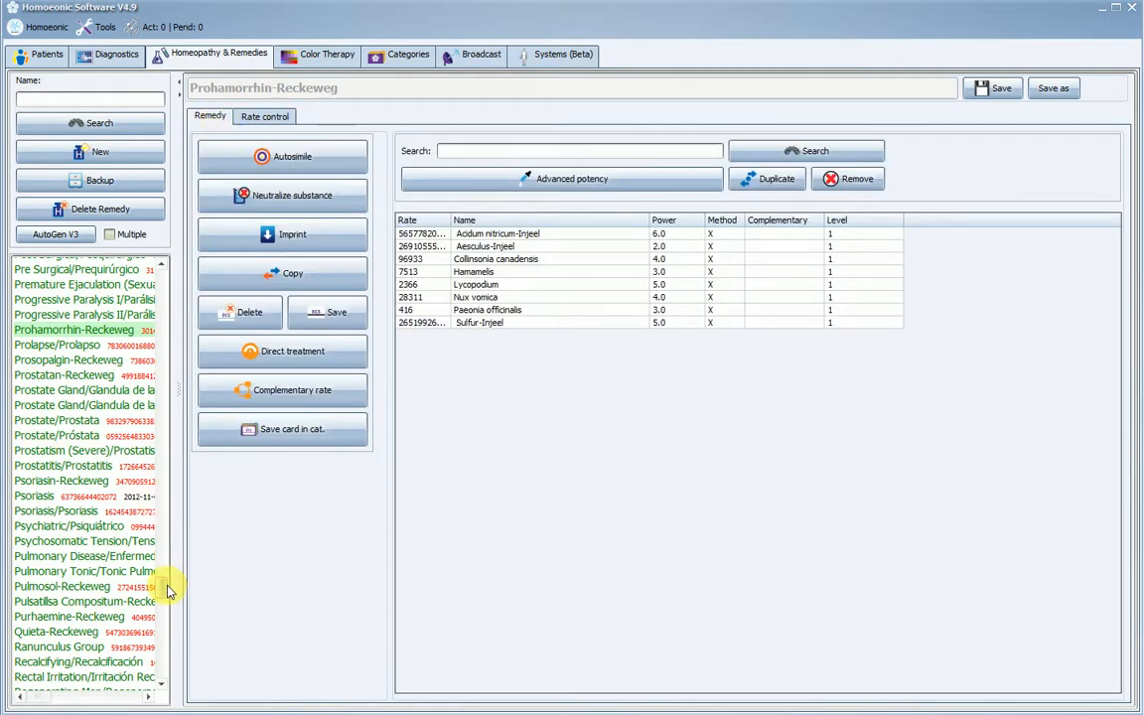
- Create a new remedy named "0001 Remedy"
drag(165, 582, 154, 276)
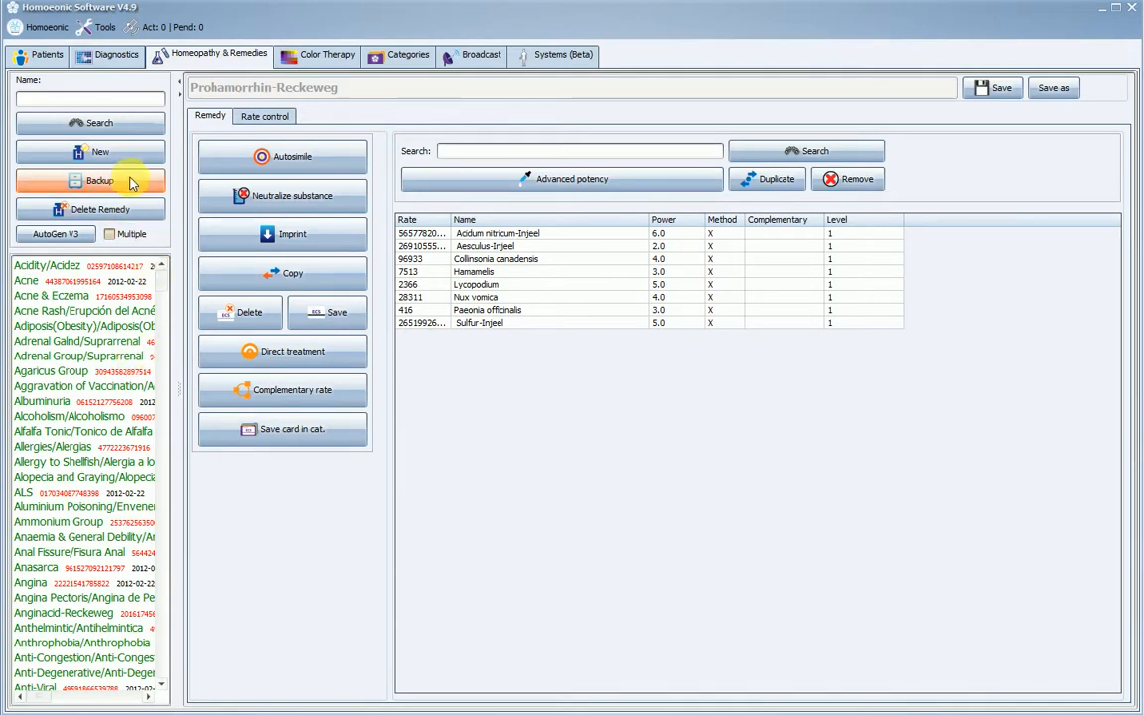
click(115, 151)
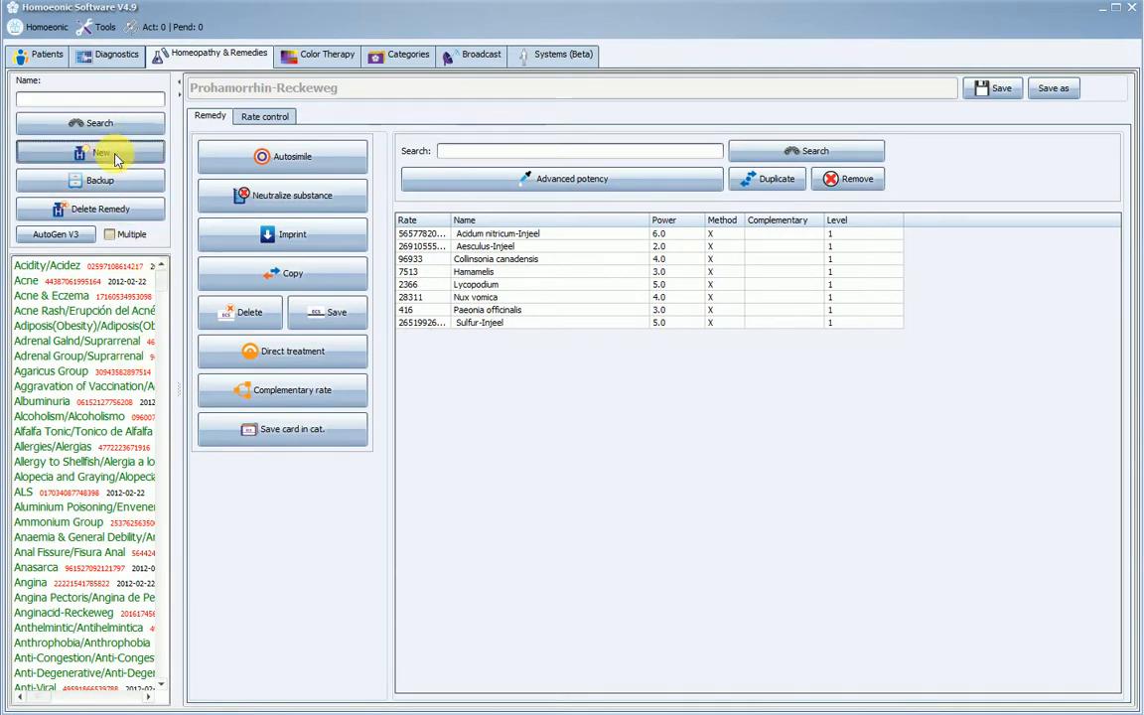
click(115, 147)
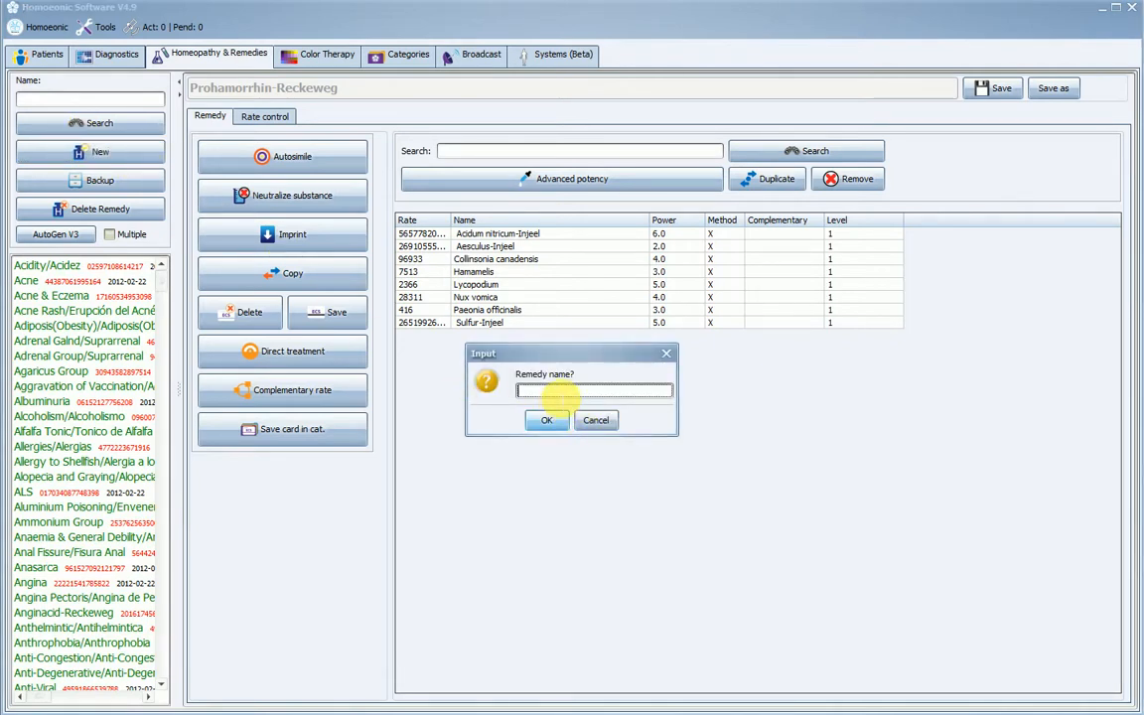
text(0001)
text(Remedy)
click(553, 421)
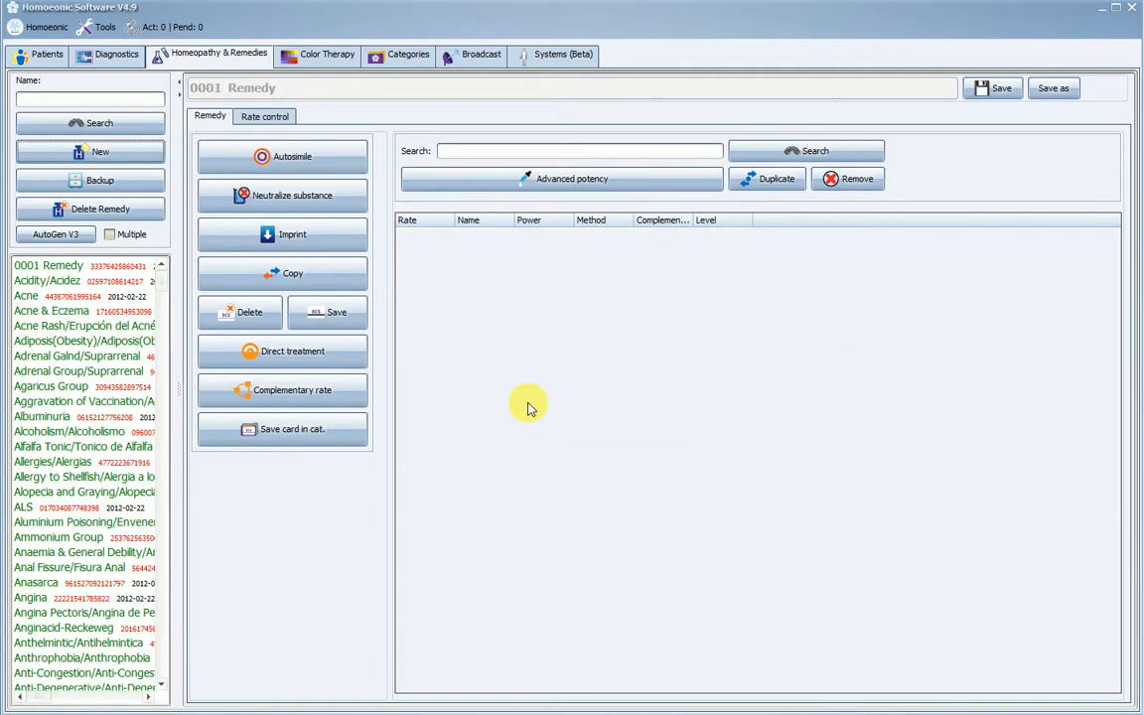
- Look through the contents of several existing remedies, including Adrenal Galnd/Suprarrenal and Aggravation of Vaccination, and reopen 0001 Remedy
click(70, 273)
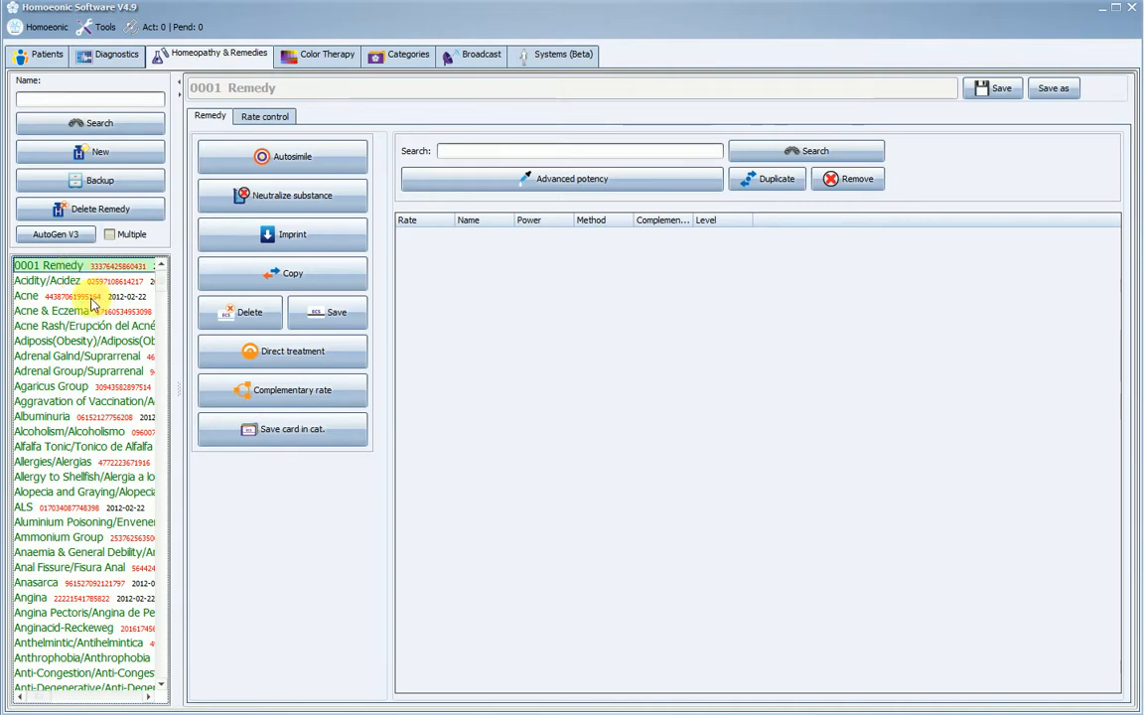
click(80, 370)
click(78, 463)
click(85, 355)
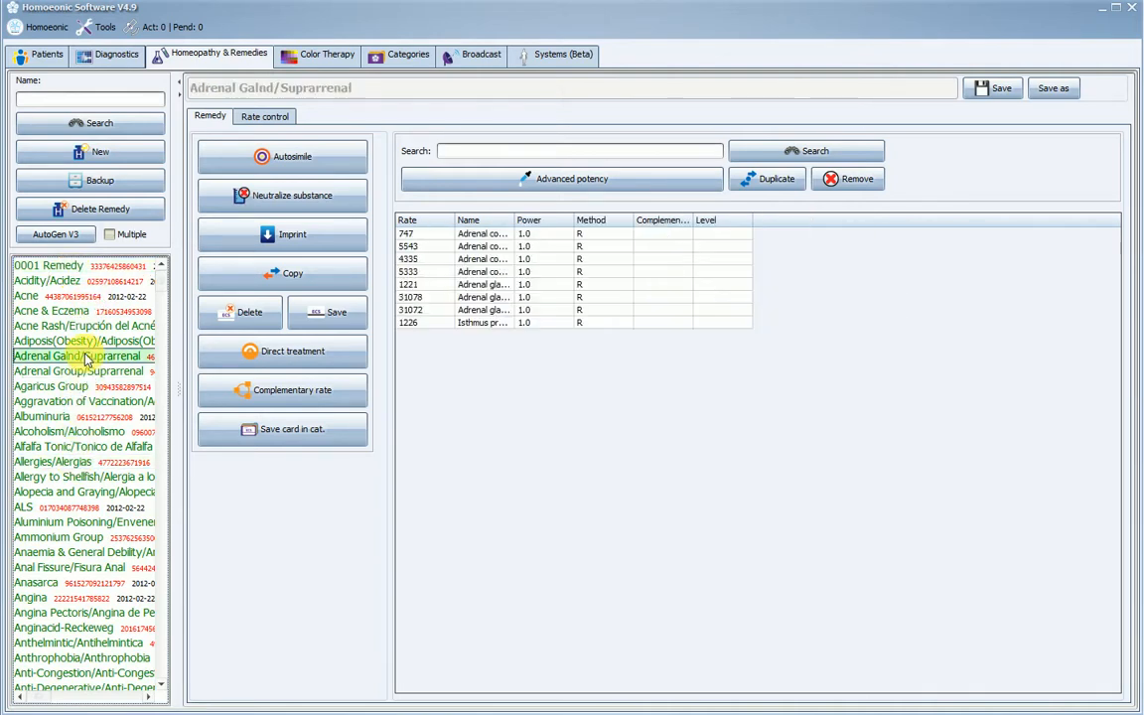
click(54, 311)
click(56, 400)
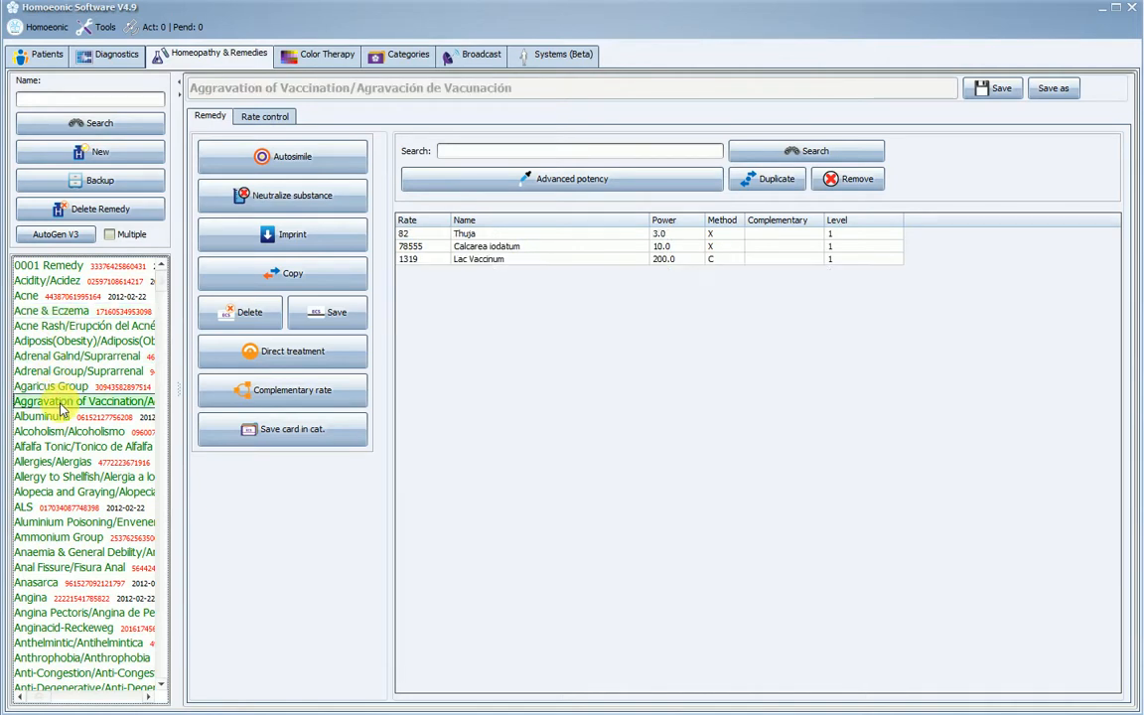
click(69, 266)
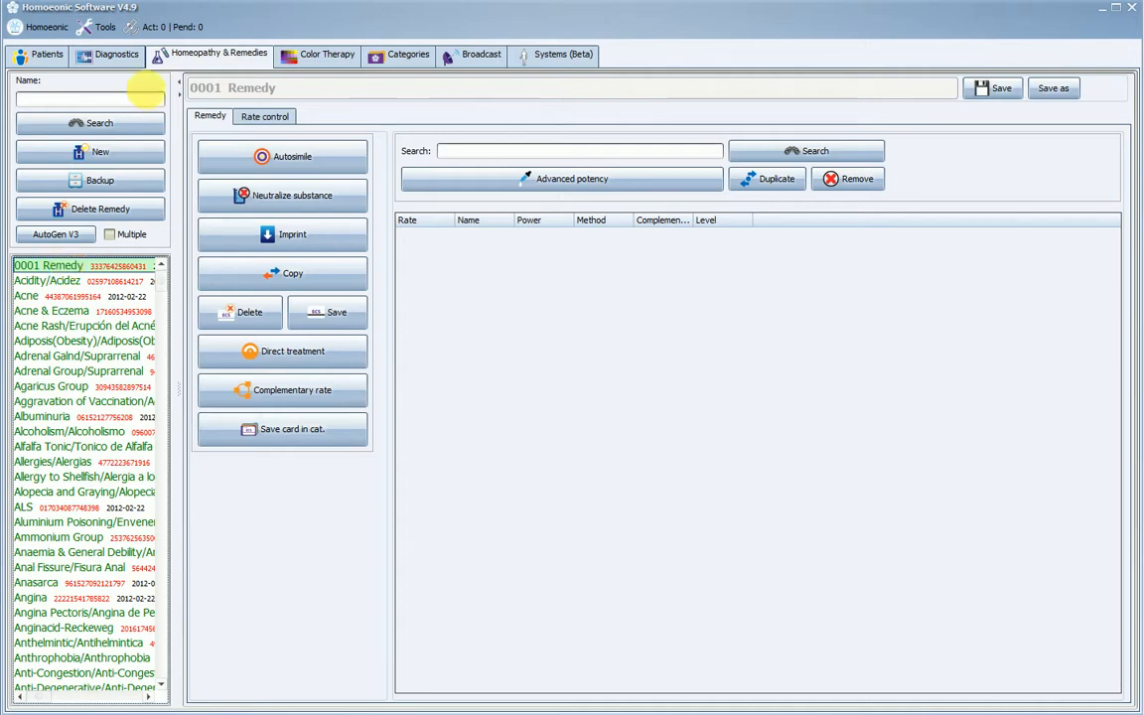
- In the rate control of 0001 Remedy, enlarge the category list and display the Element - Rare Earth - Actinide rates of Additional Rate Book
click(277, 117)
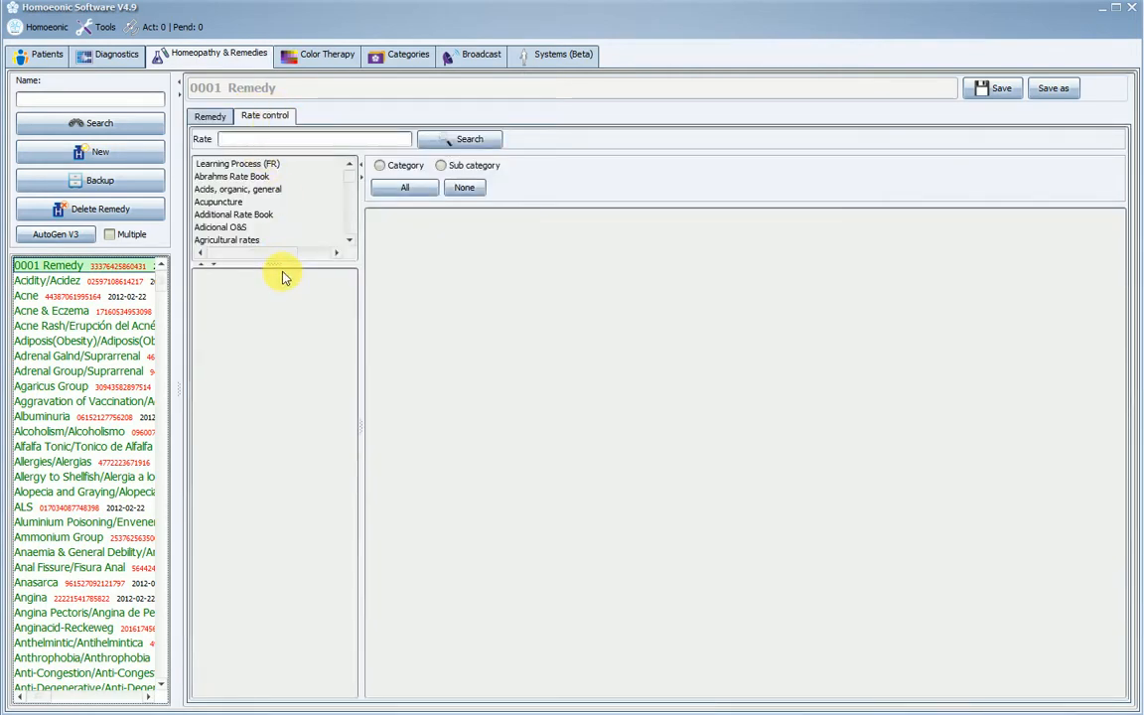
drag(281, 267, 302, 369)
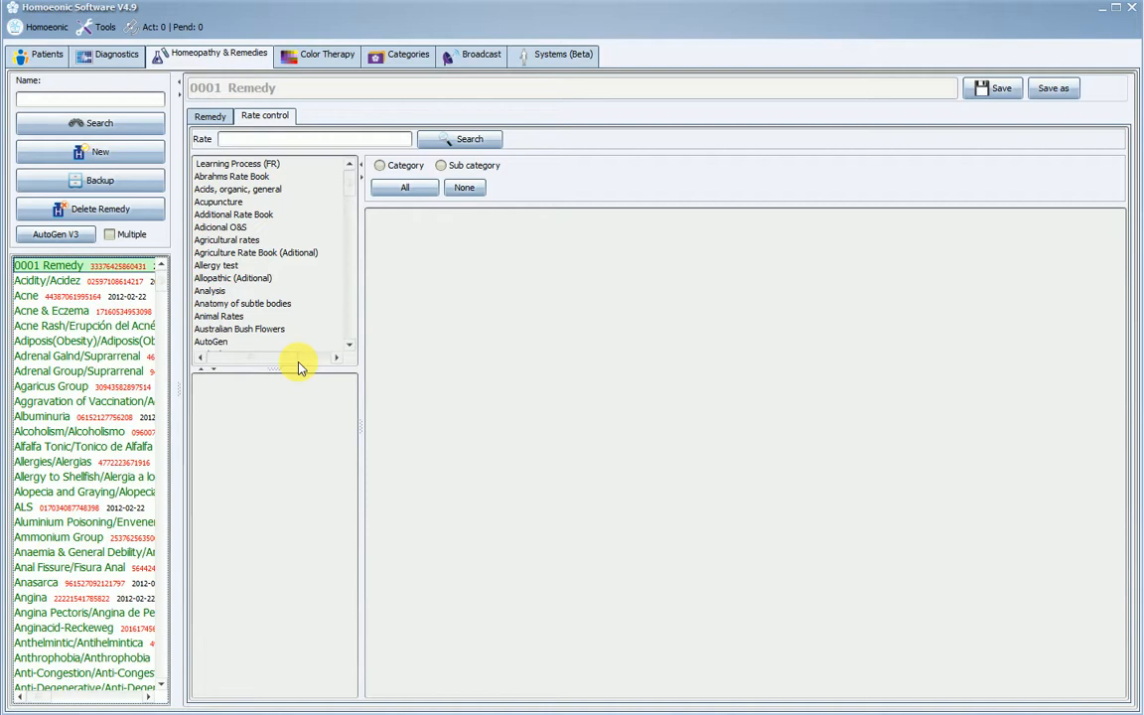
click(282, 214)
click(241, 458)
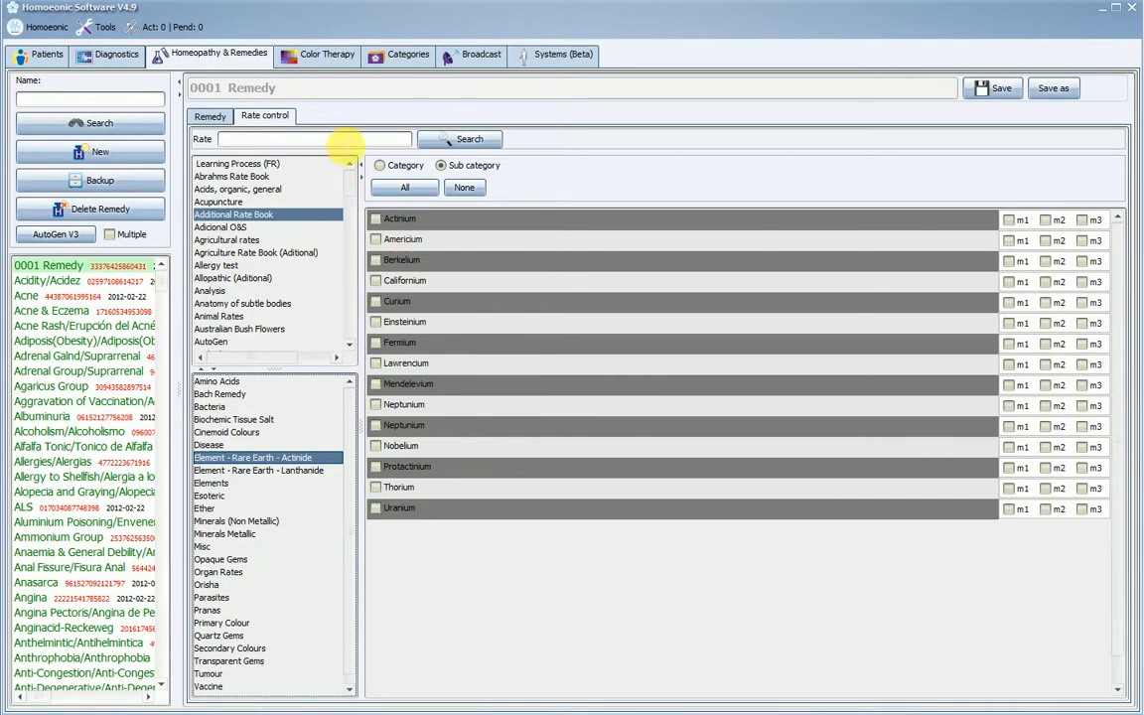
- Search the rates for "Pain" and add the Back pain rate to 0001 Remedy
click(338, 142)
text(Pain)
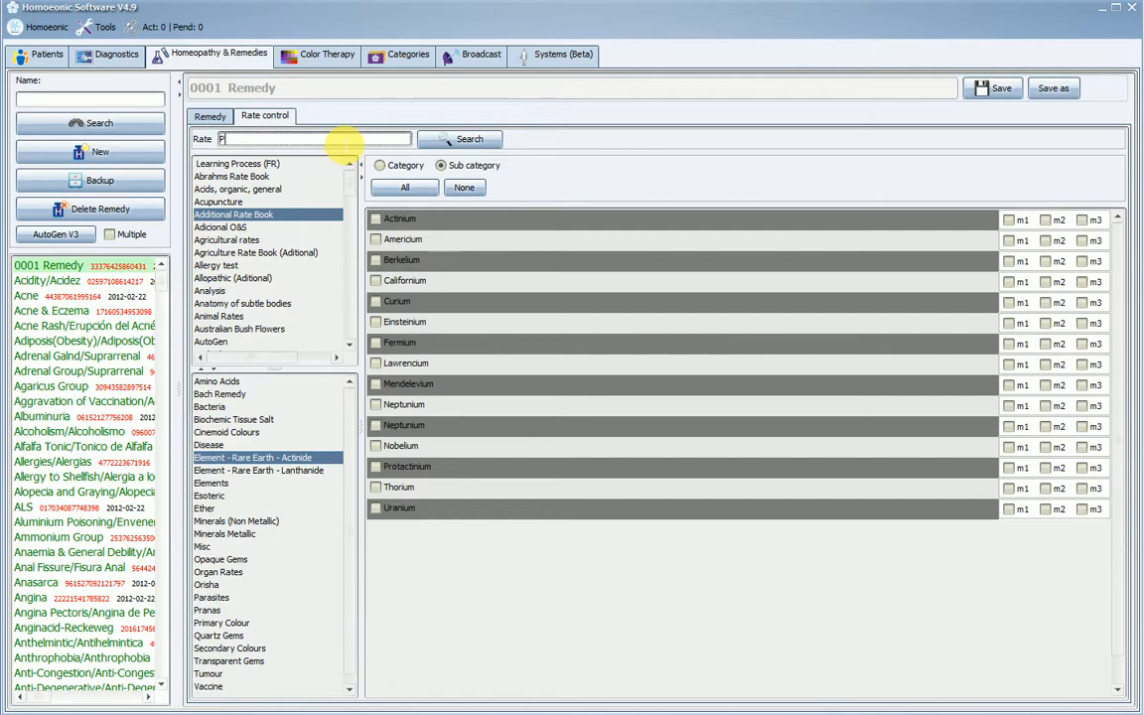
click(418, 141)
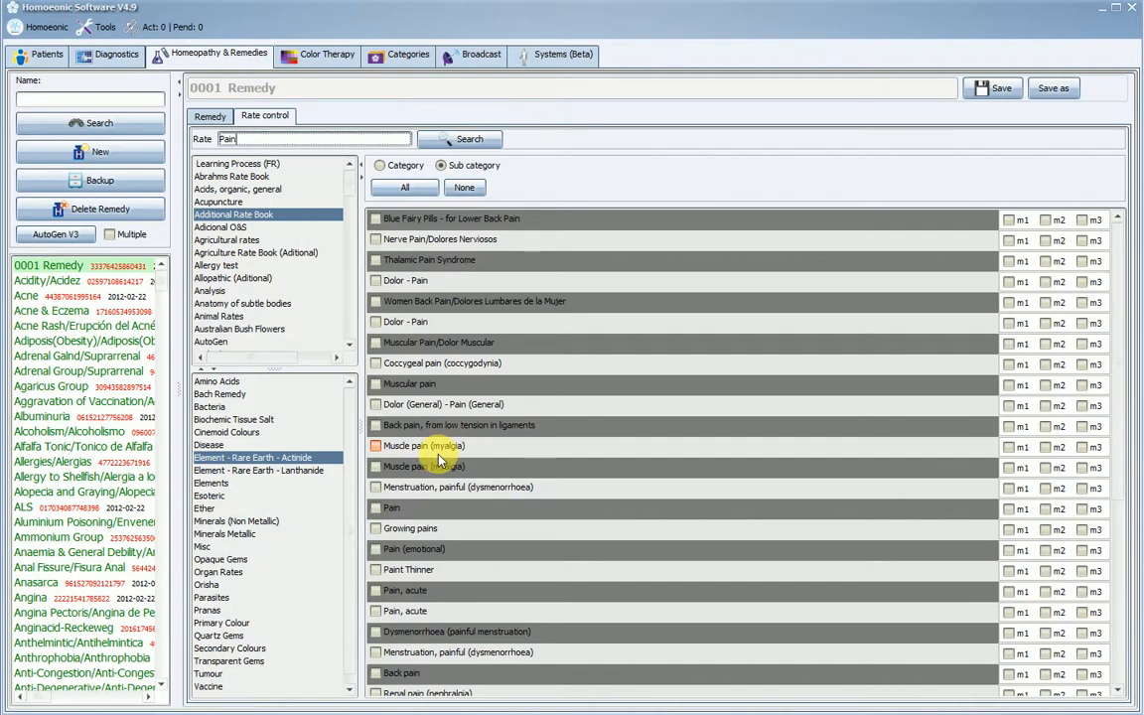
scroll(695, 417, down, 1)
drag(1117, 412, 1123, 446)
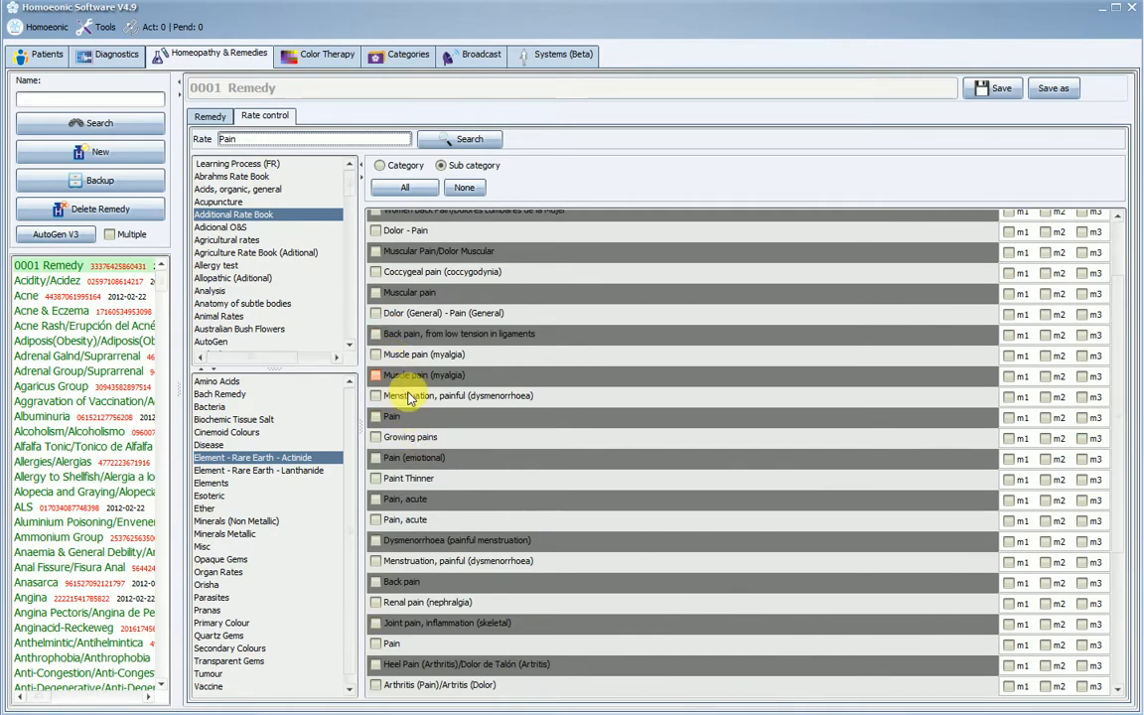
click(376, 584)
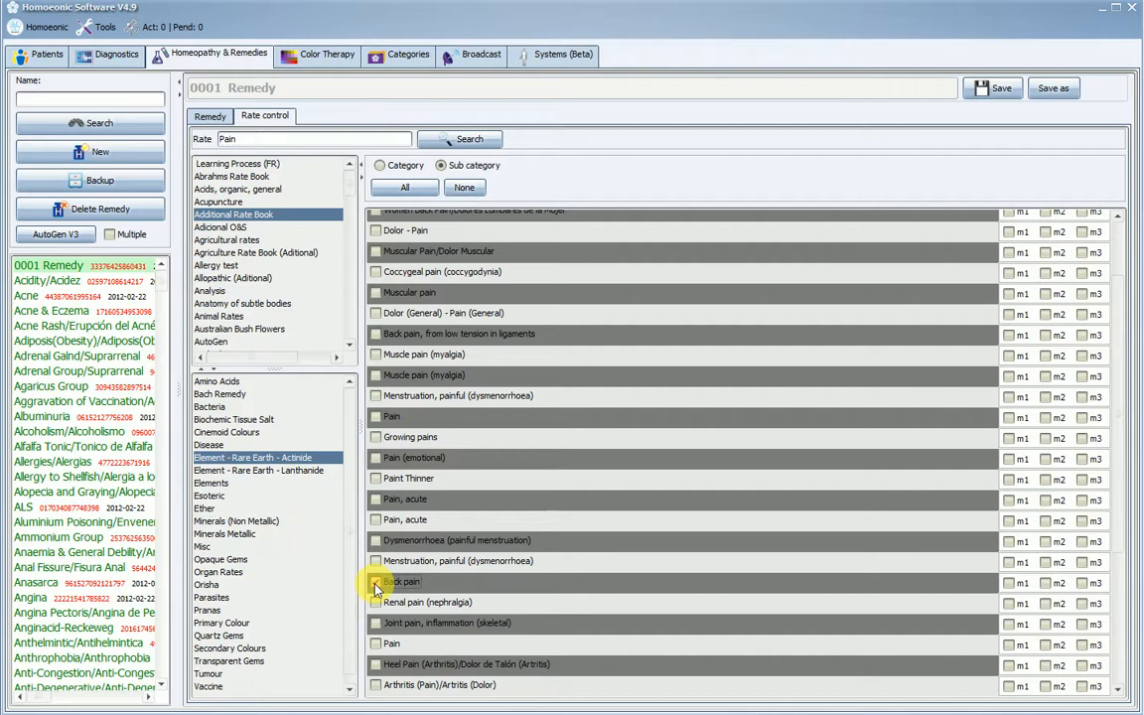
click(376, 584)
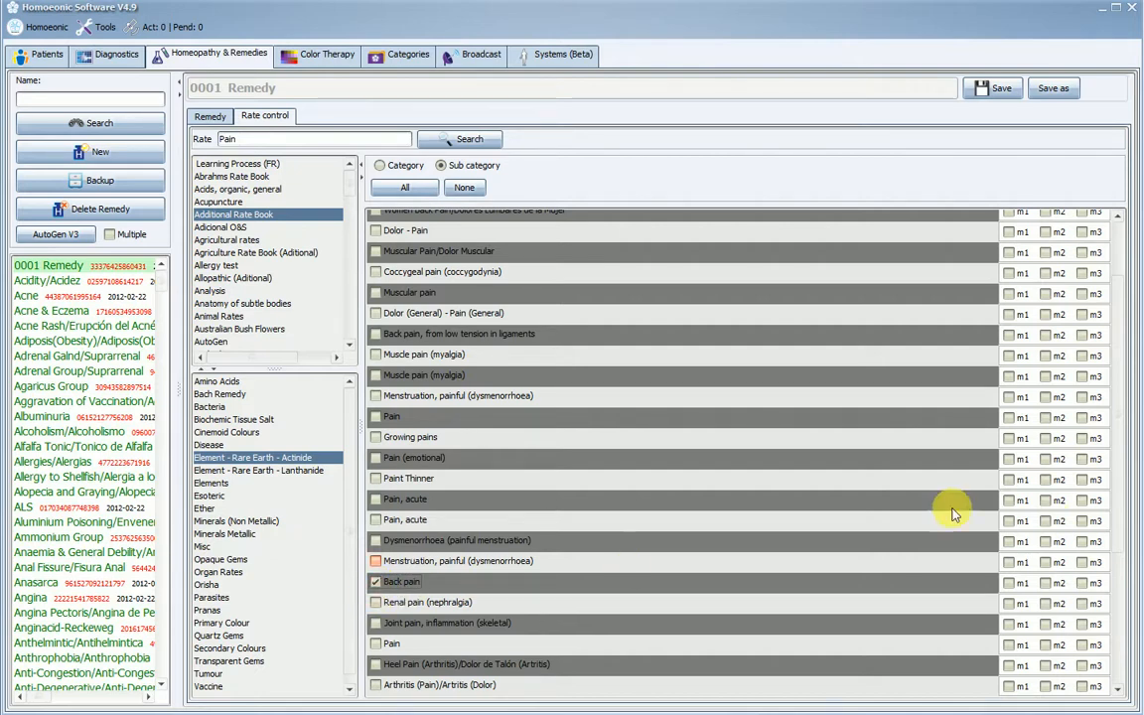
- Add the first "Pain, acute" rate and the "Muscular pain" rate to 0001 Remedy, and return to the remedy's own rate list
scroll(1120, 467, down, 1)
scroll(1123, 496, down, 2)
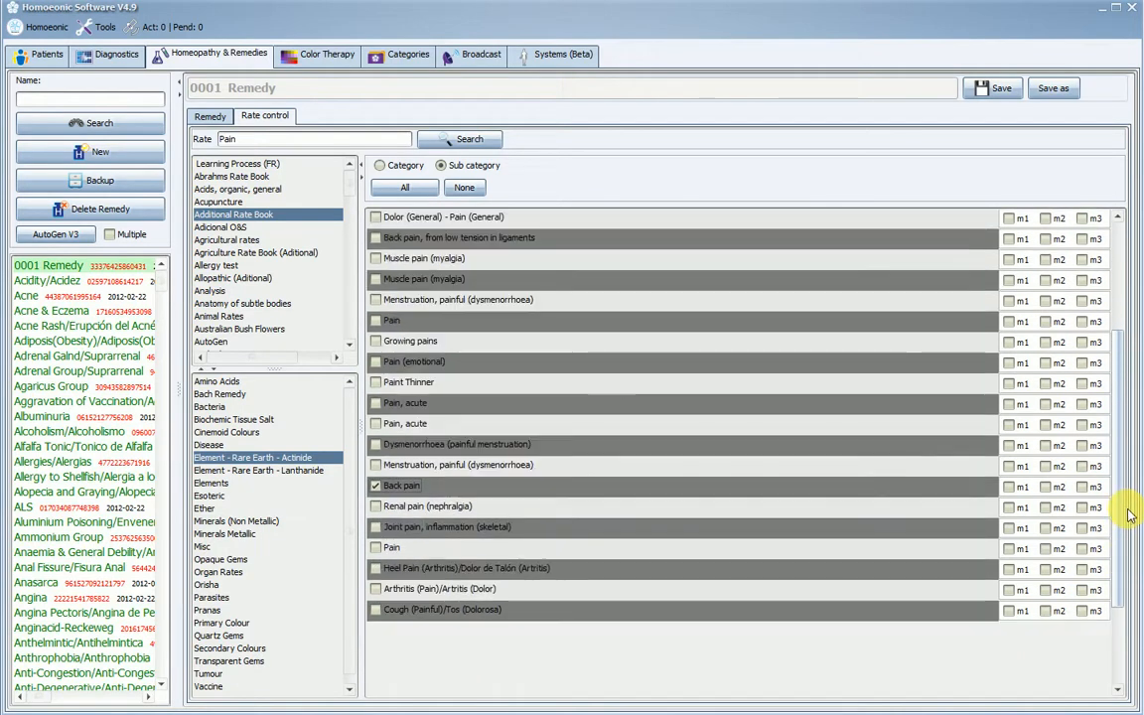
scroll(1123, 467, up, 2)
scroll(1137, 476, up, 2)
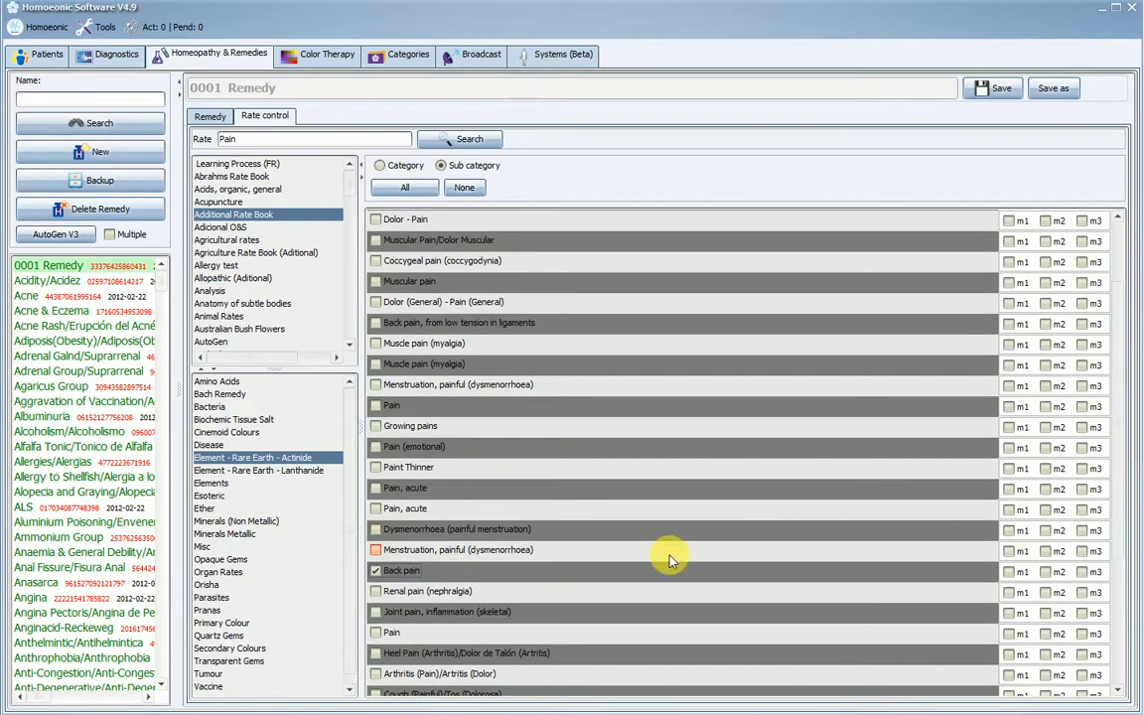
click(376, 487)
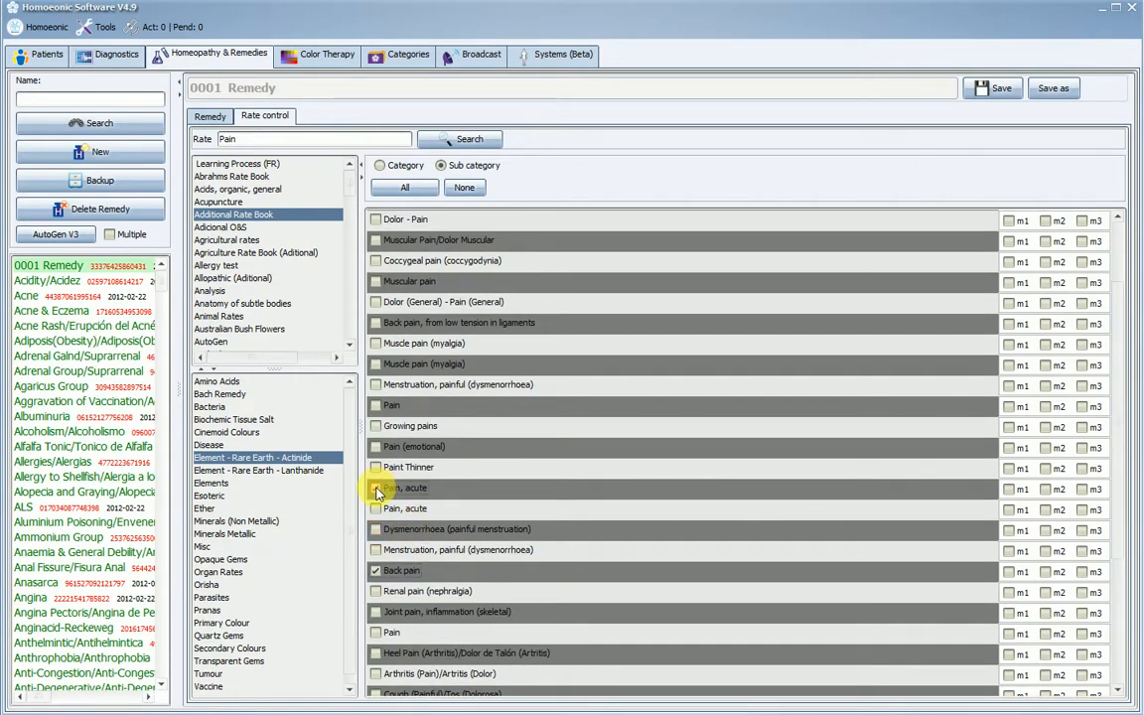
click(376, 282)
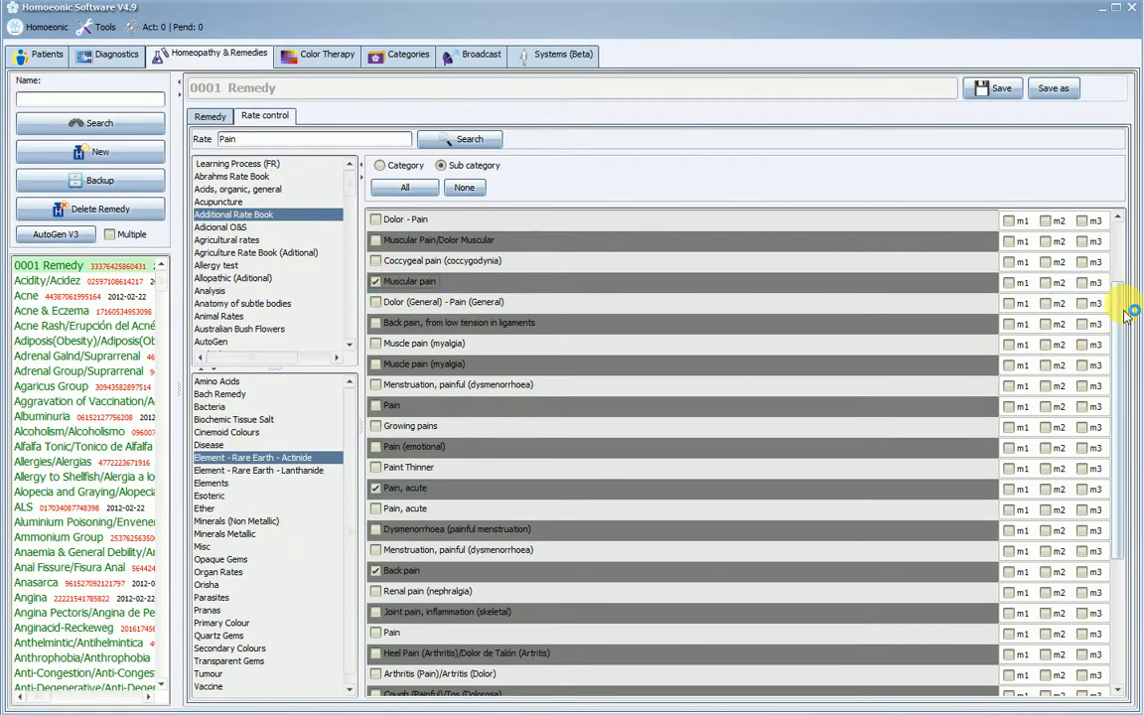
drag(1123, 301, 1108, 390)
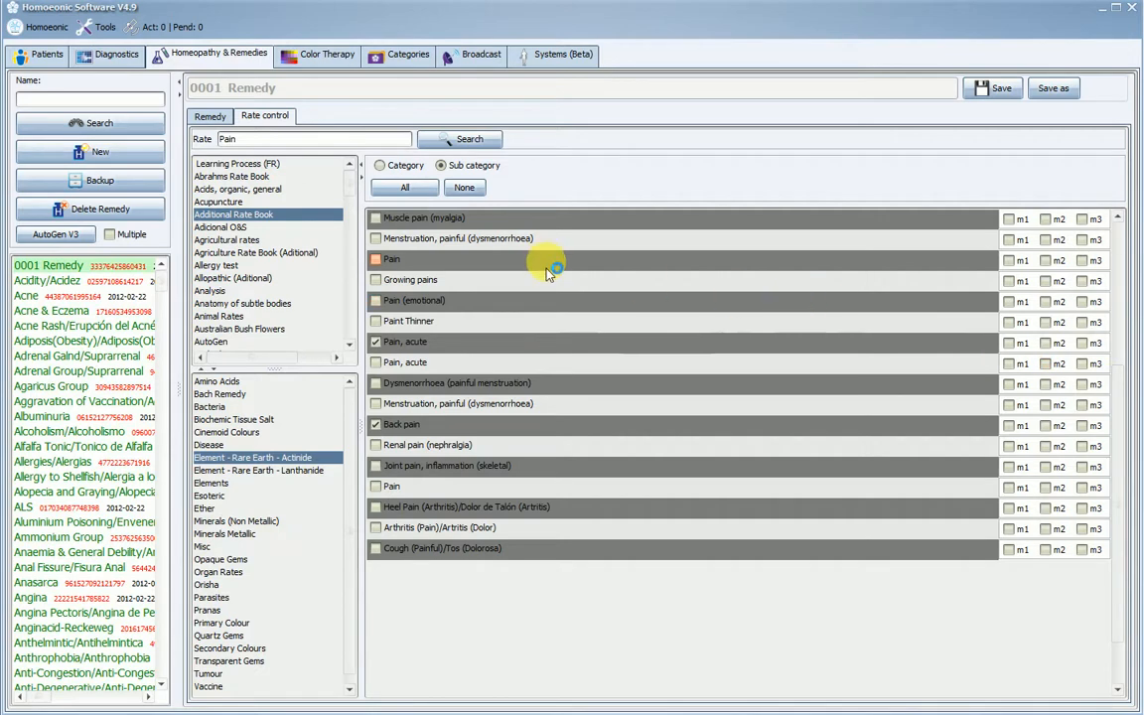
click(210, 118)
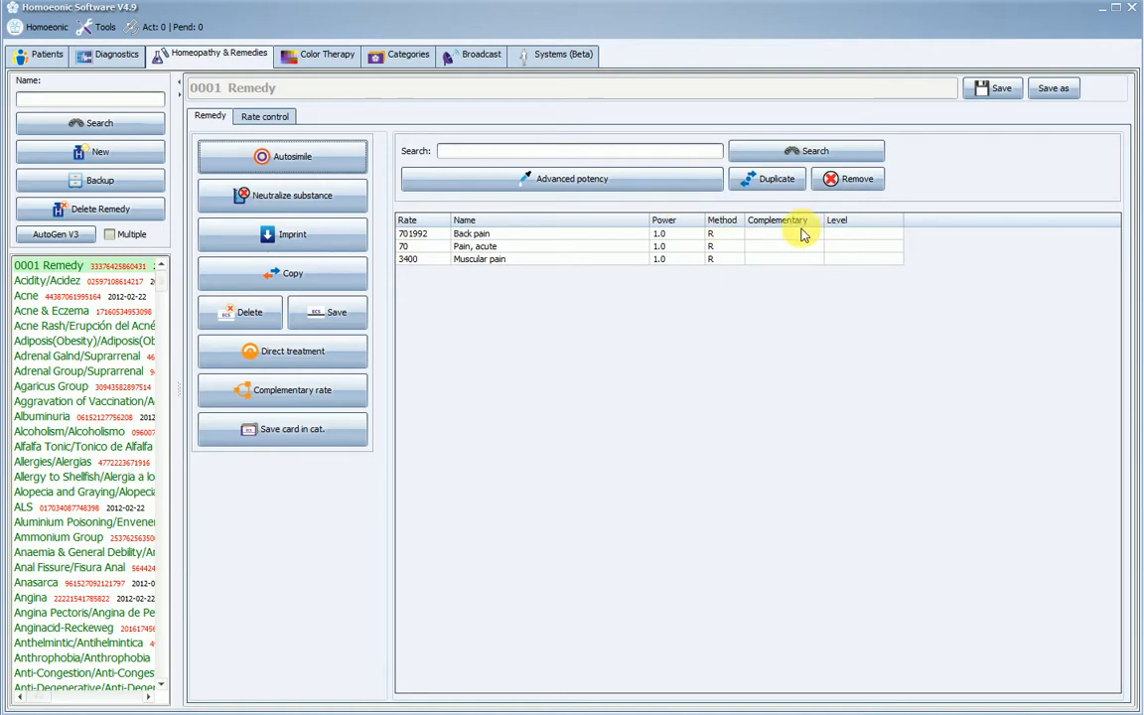
- Set the Back pain rate to power 200 and method C, and duplicate that entry in the remedy
click(876, 235)
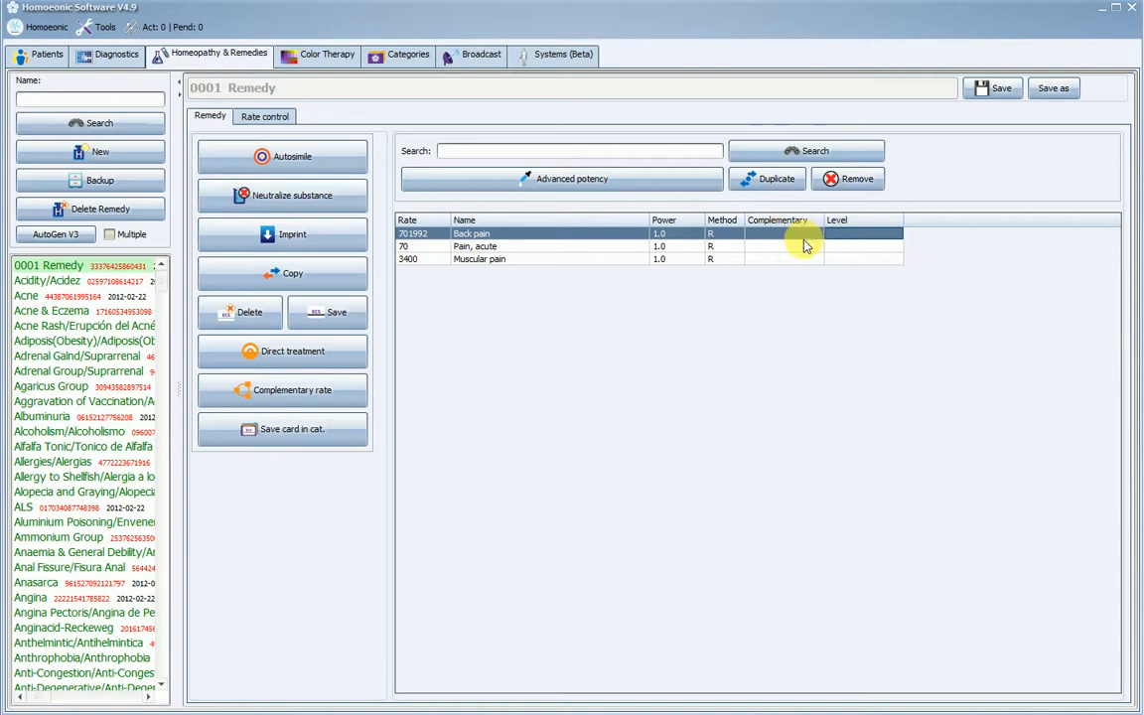
double_click(719, 238)
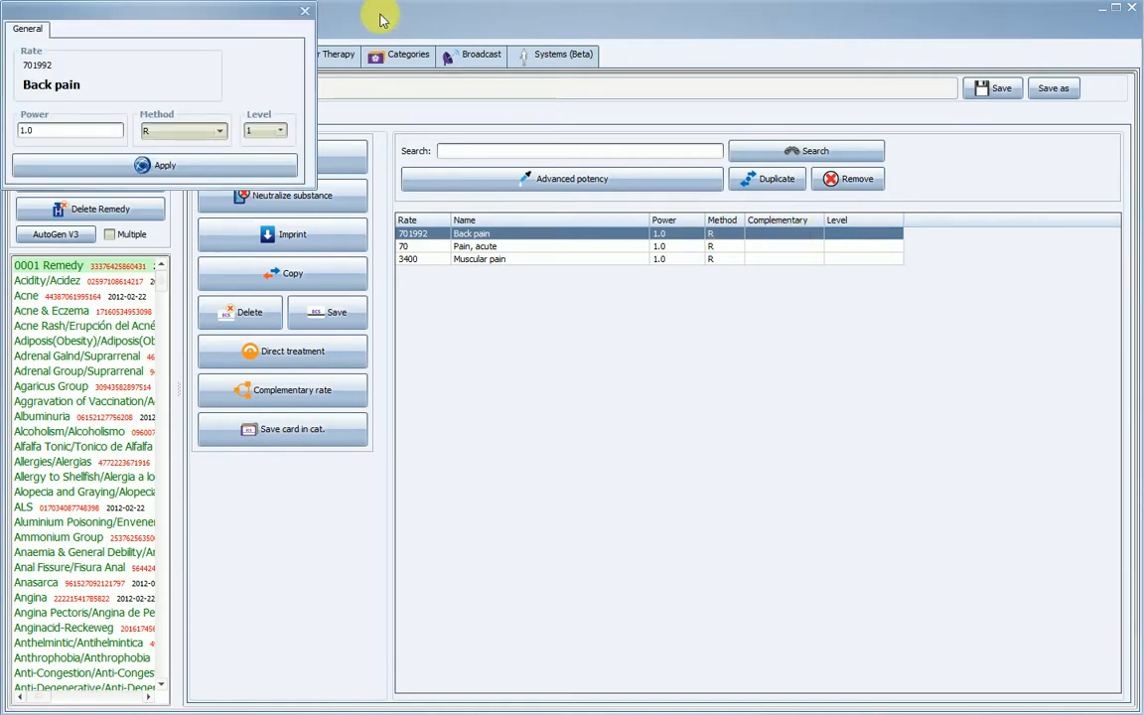
drag(249, 10, 480, 132)
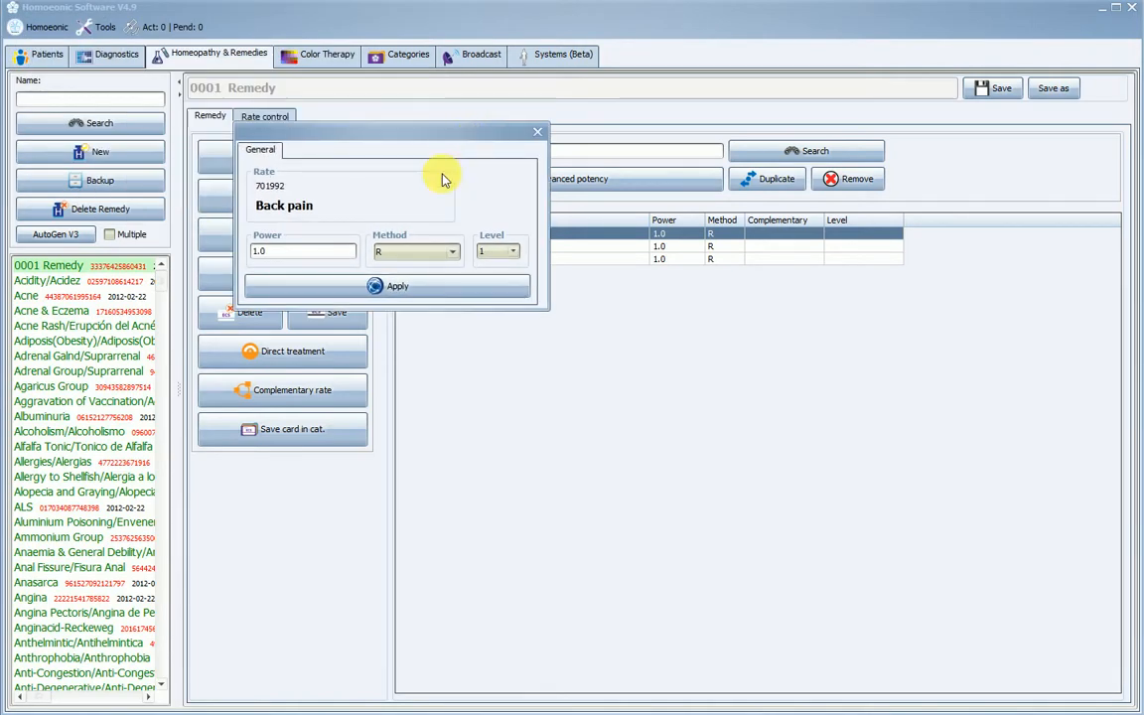
drag(407, 127, 683, 302)
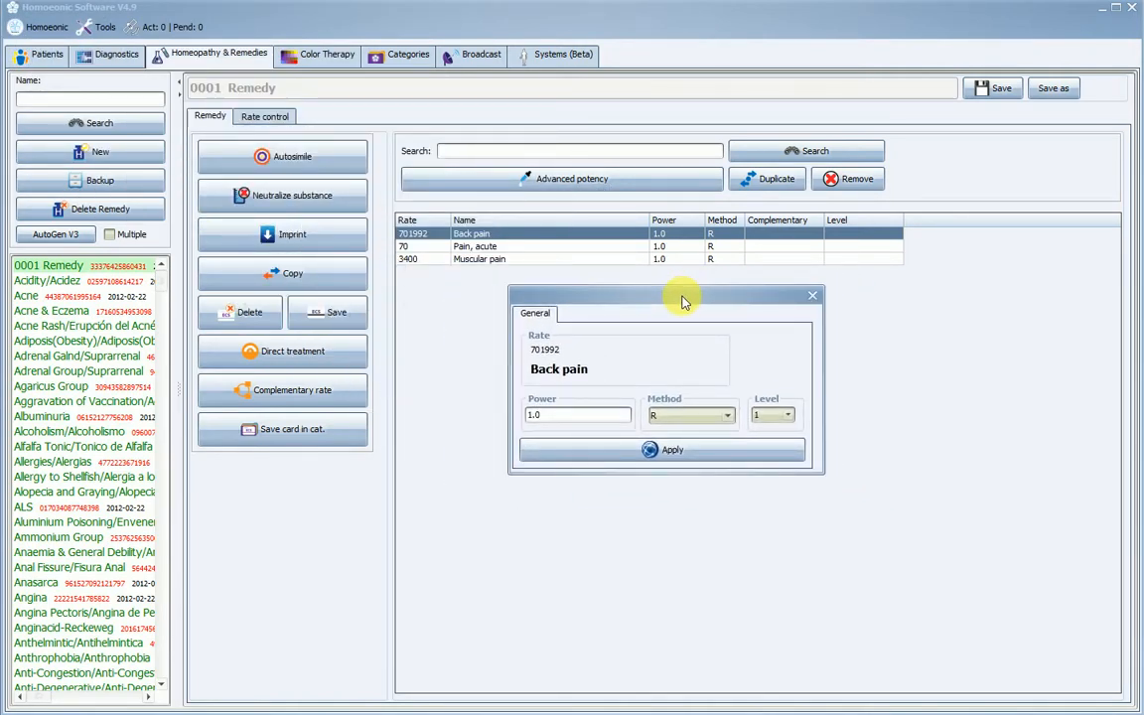
click(560, 420)
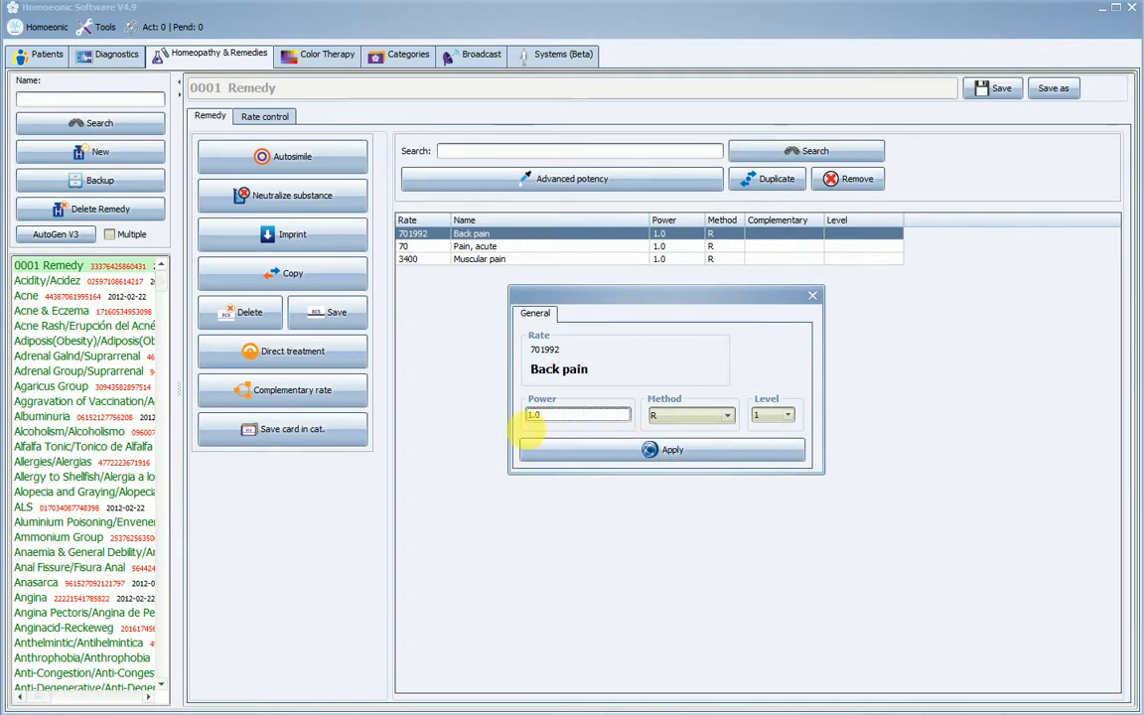
drag(529, 425, 544, 418)
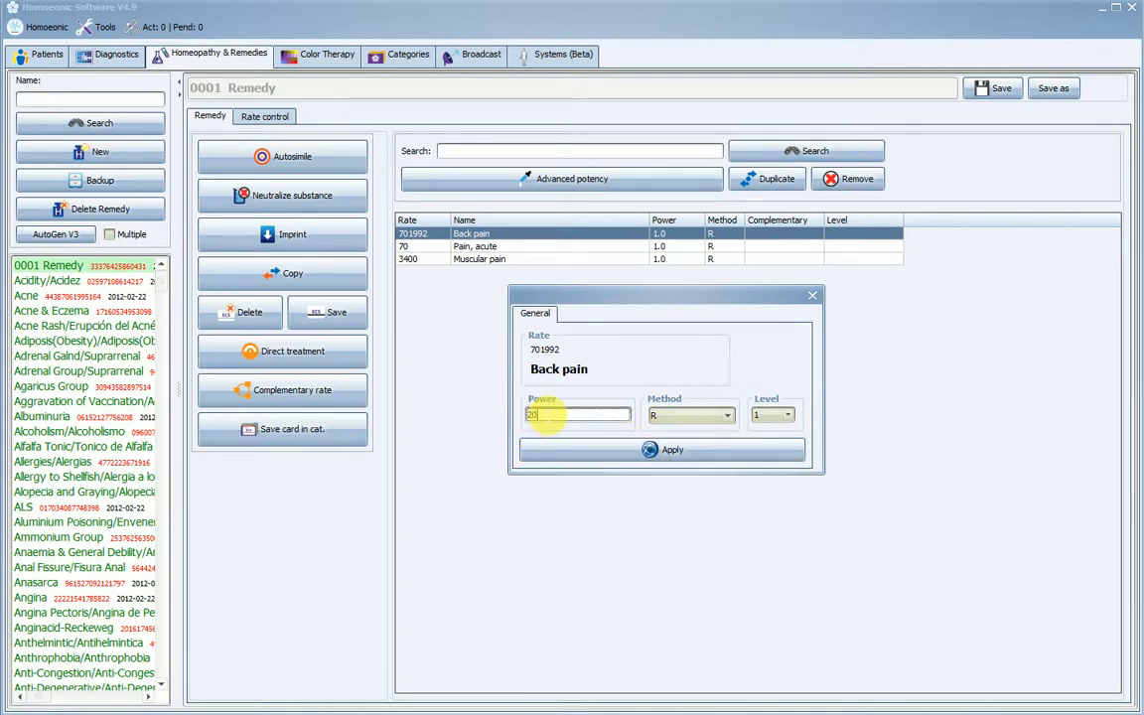
click(726, 416)
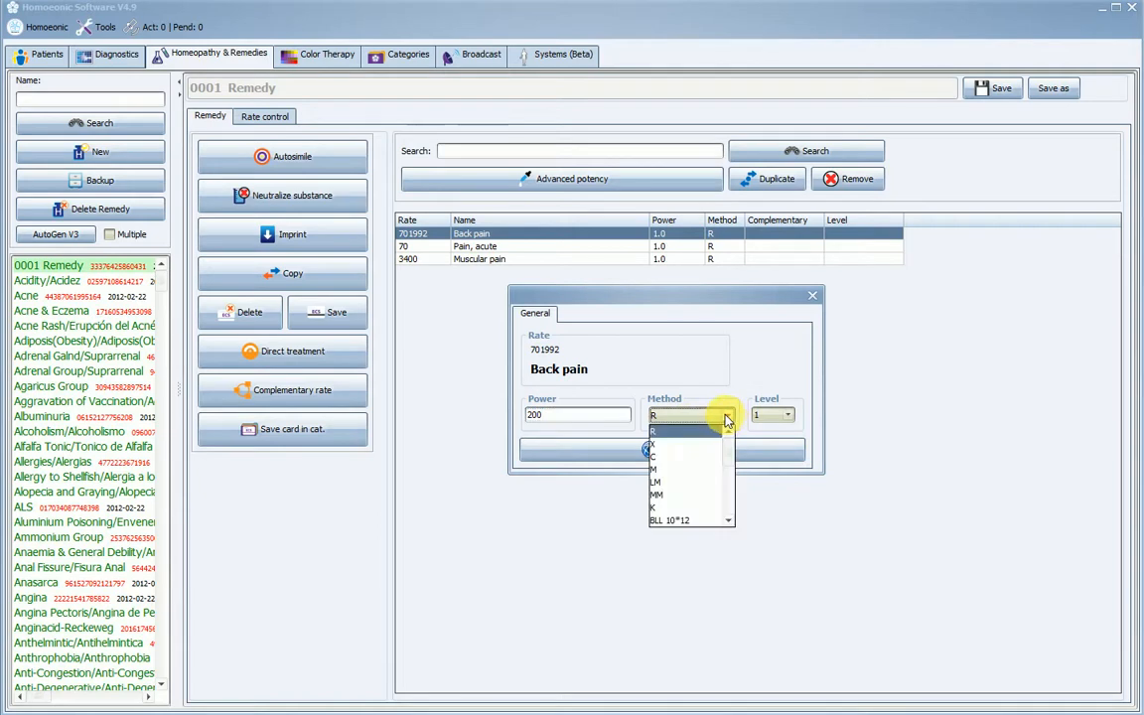
click(662, 459)
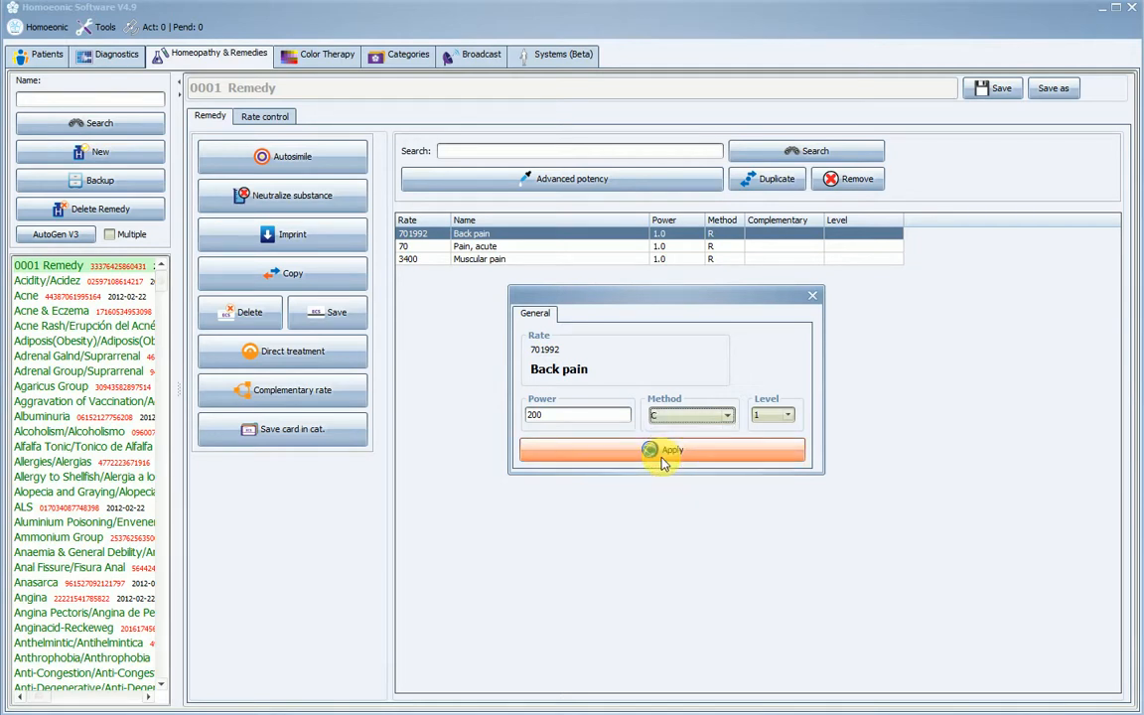
click(726, 453)
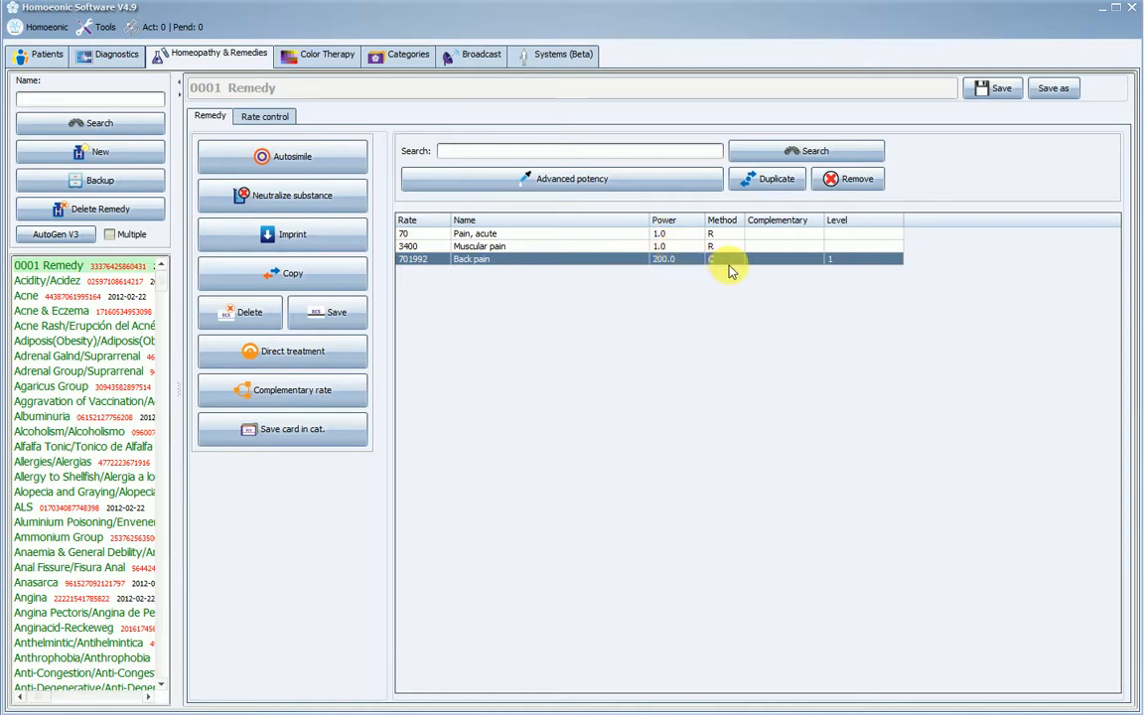
click(782, 182)
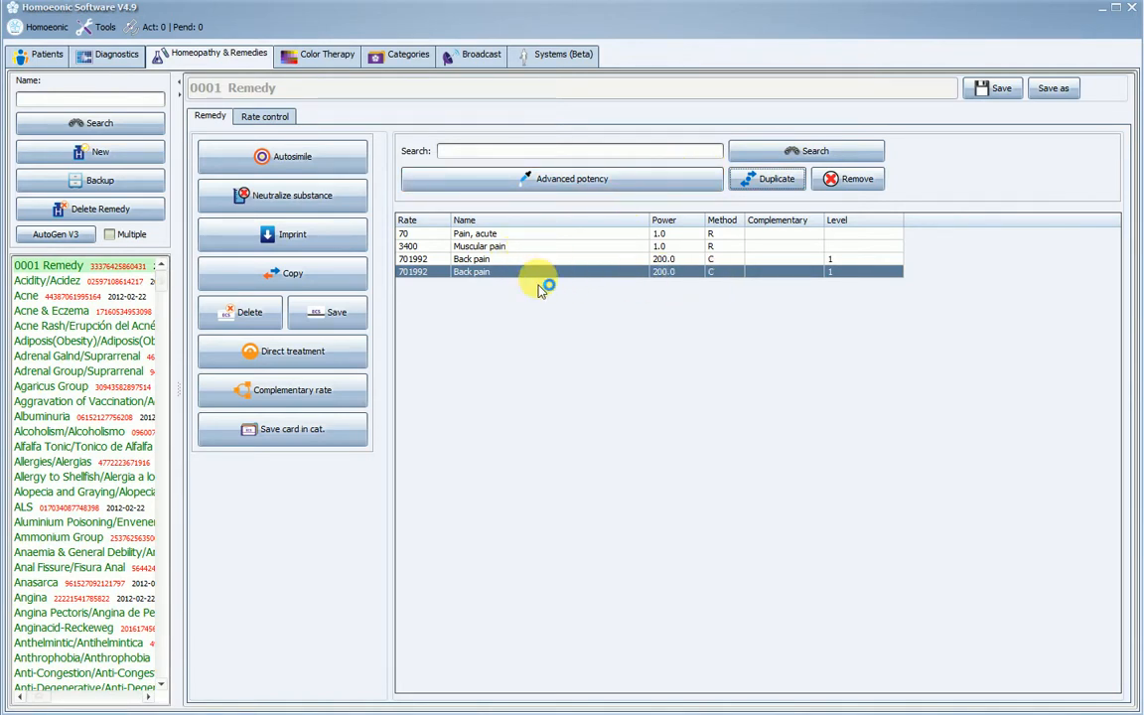
- Set the duplicated Back pain entry of 0001 Remedy to power 100, method M and level 3
double_click(681, 274)
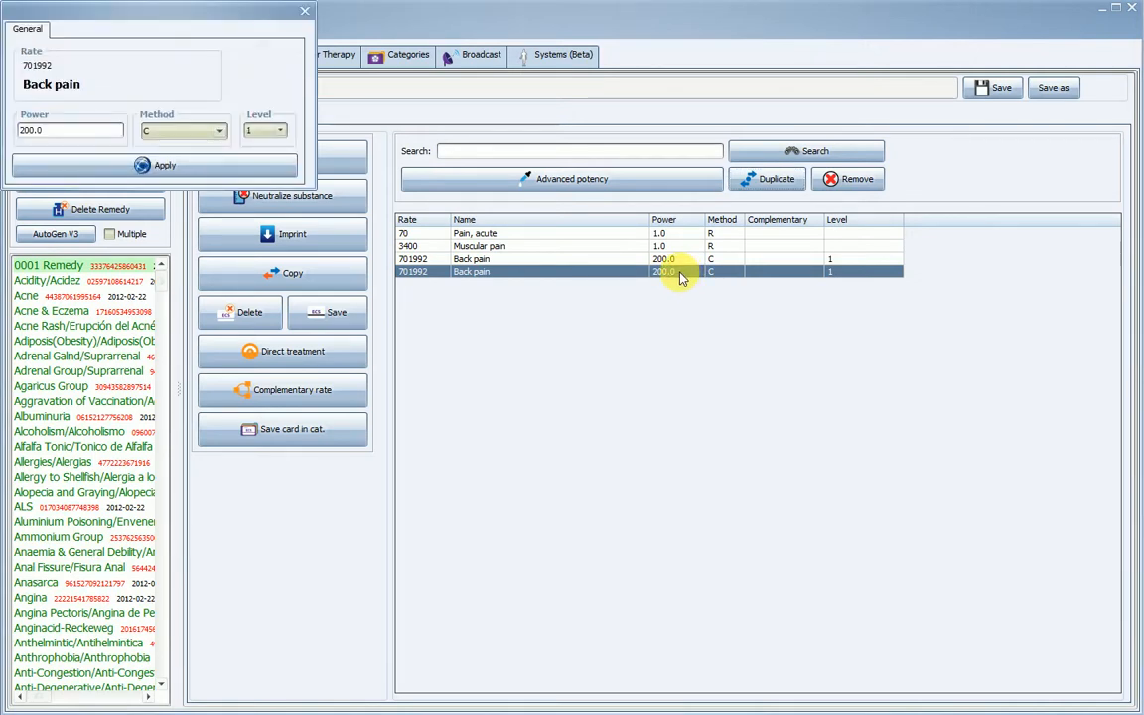
drag(215, 13, 541, 245)
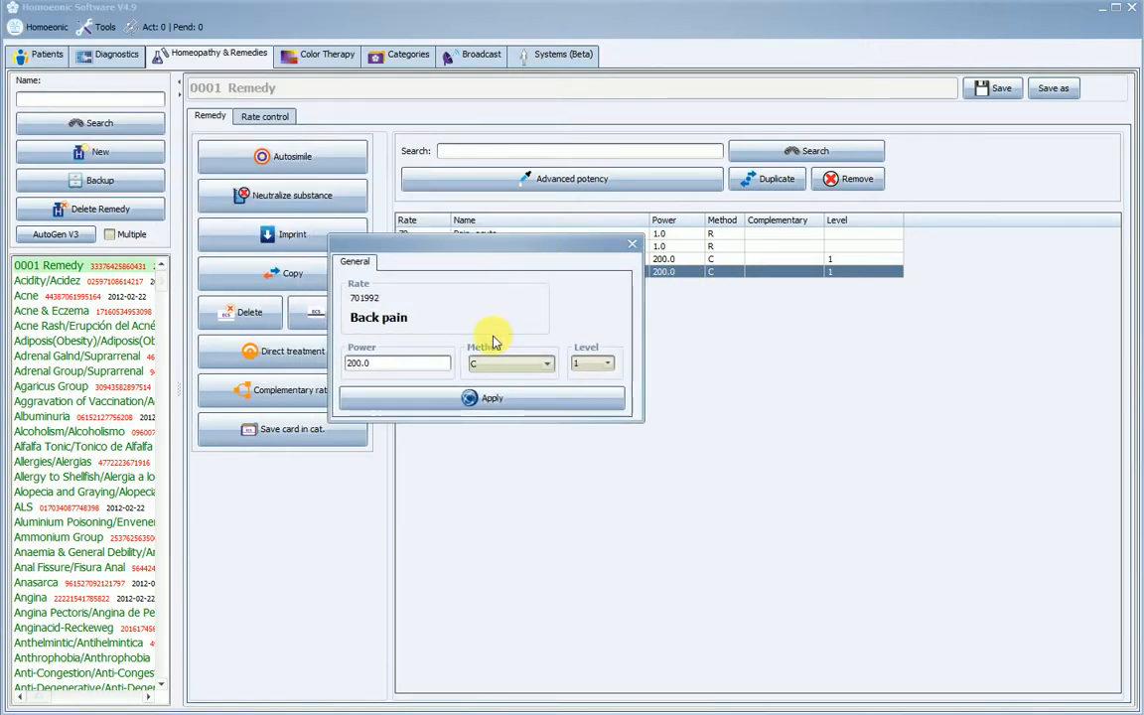
click(547, 369)
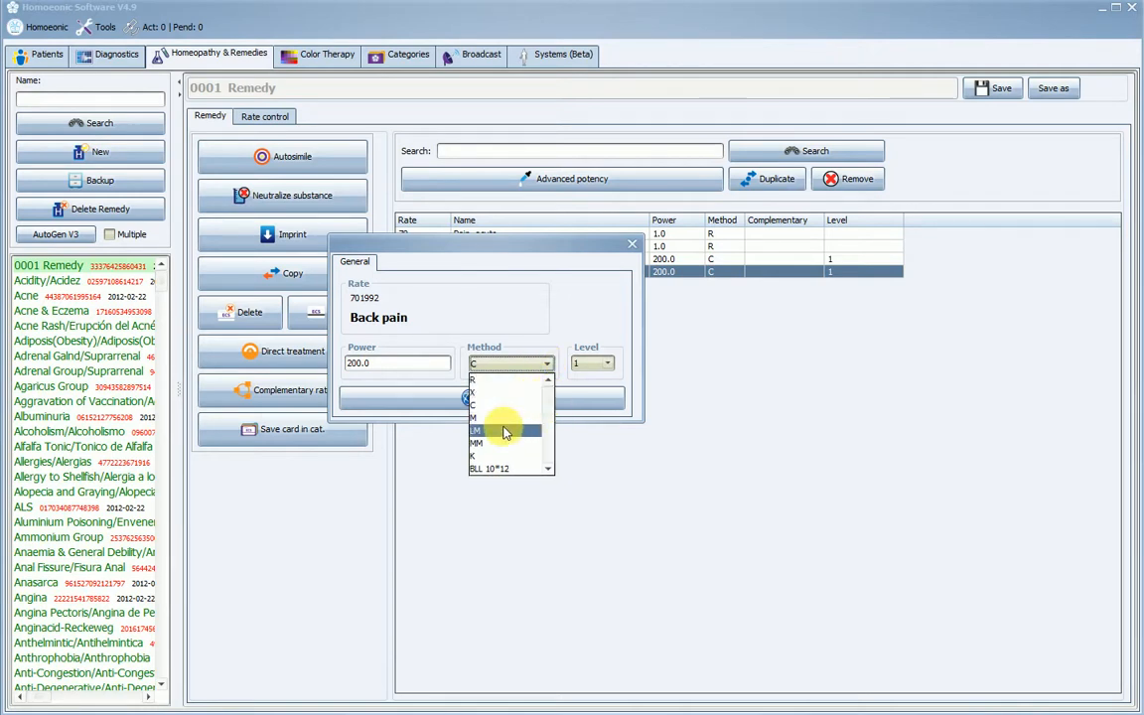
click(472, 392)
double_click(434, 364)
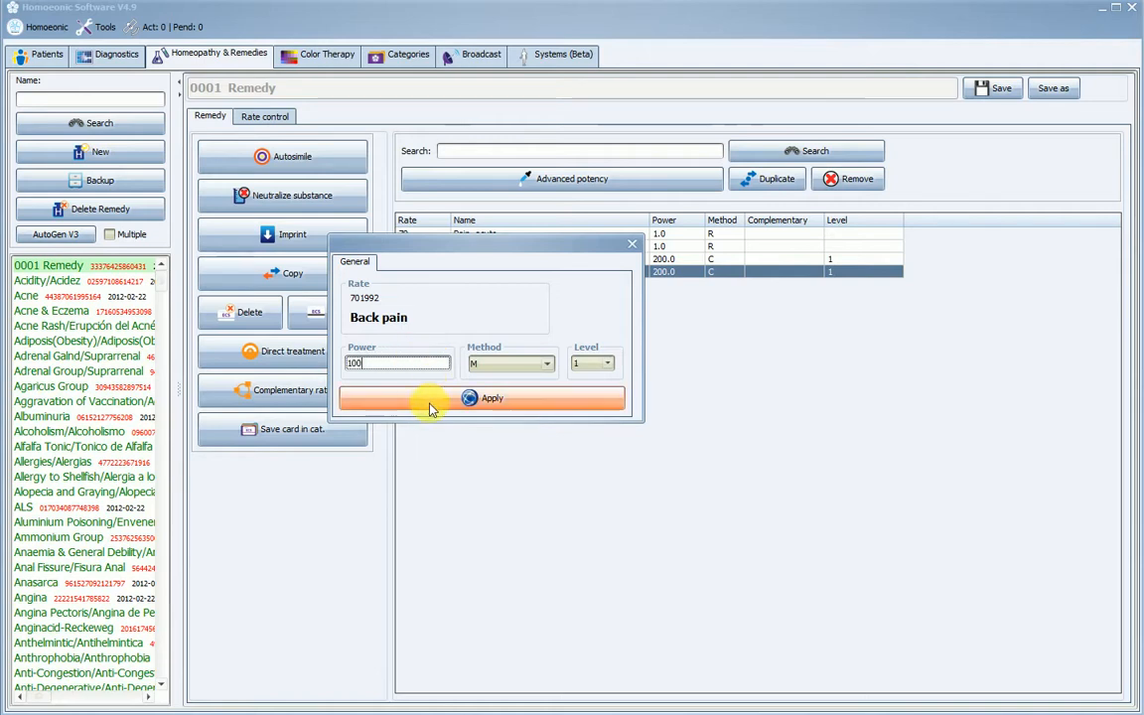
click(607, 363)
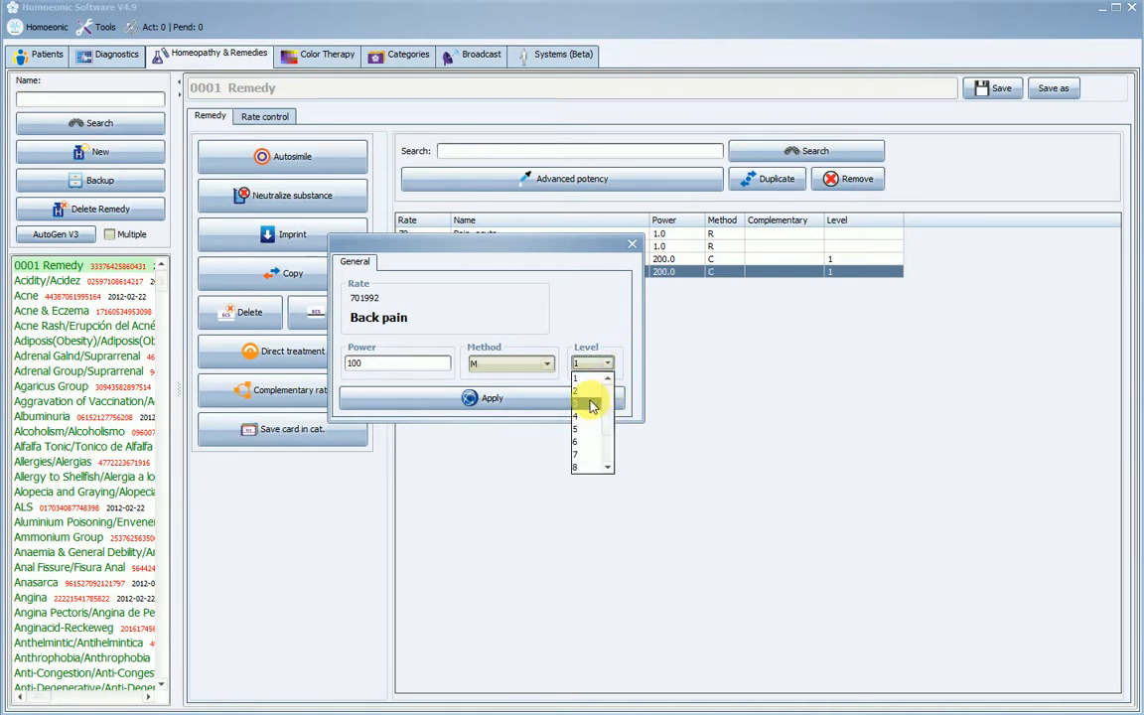
click(591, 404)
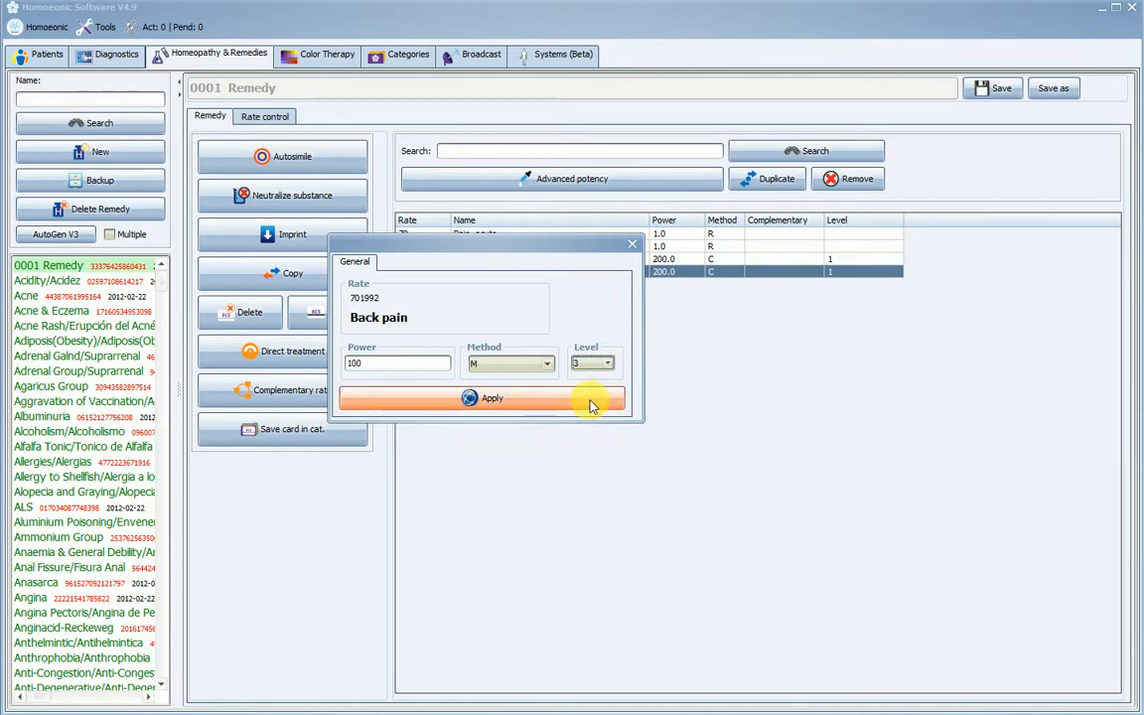
drag(589, 243, 736, 335)
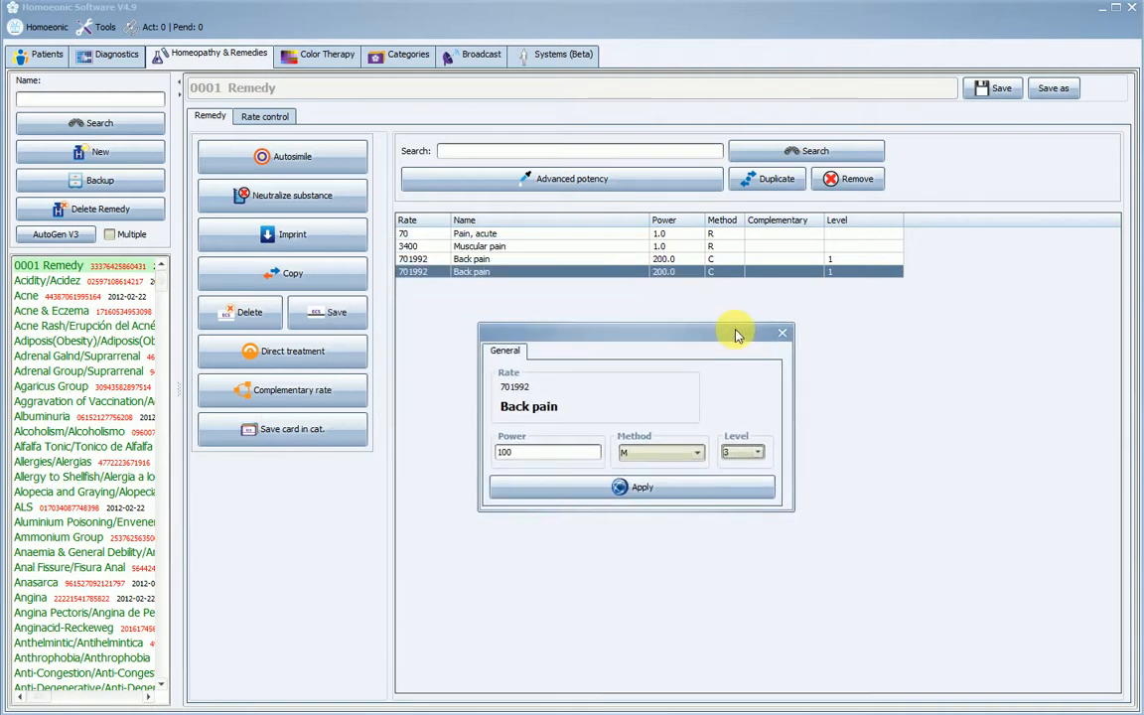
click(645, 488)
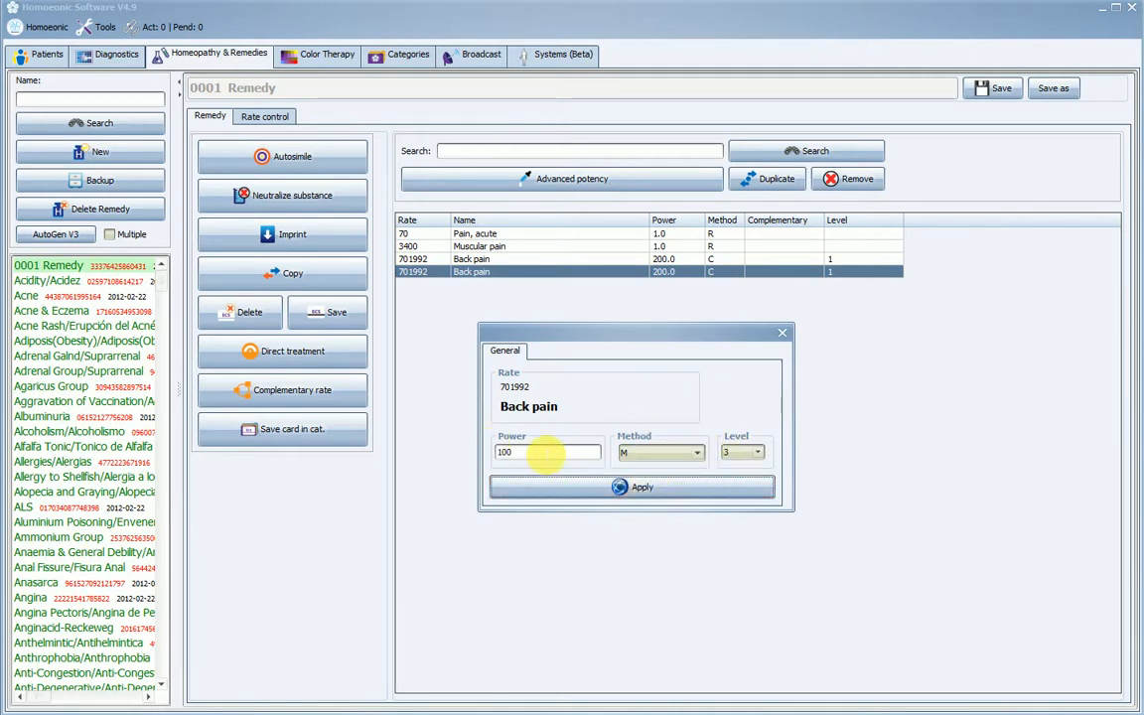
click(641, 489)
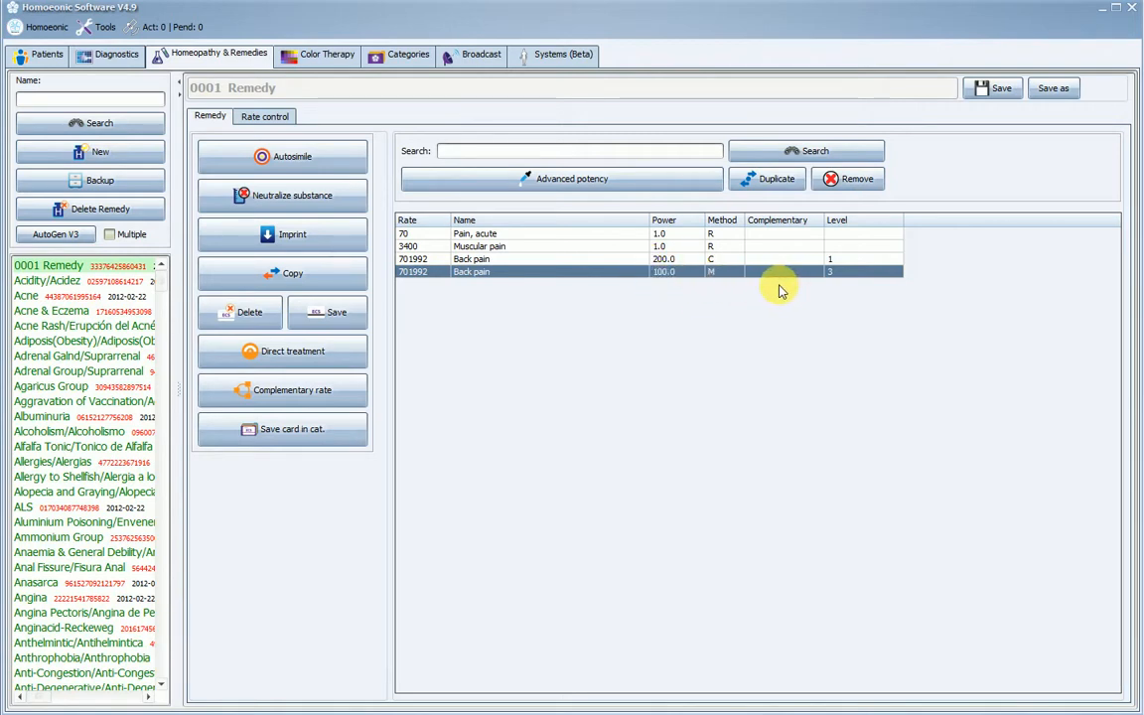
- Save 0001 Remedy with its edited rate list
click(753, 179)
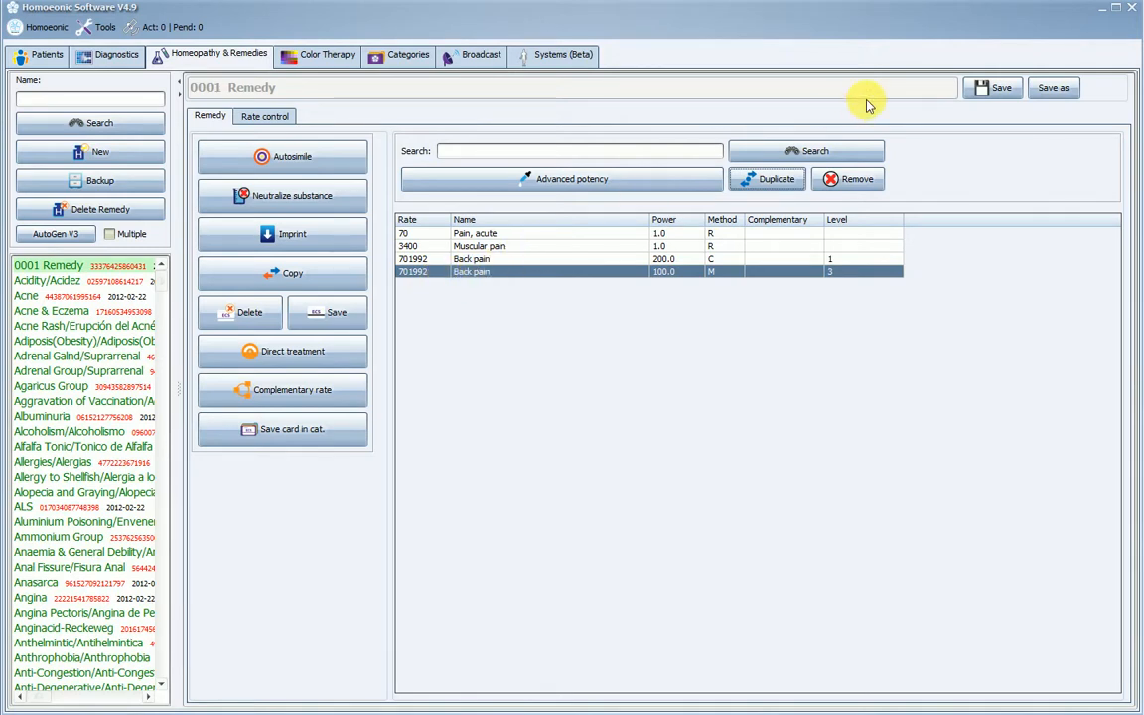
click(1004, 93)
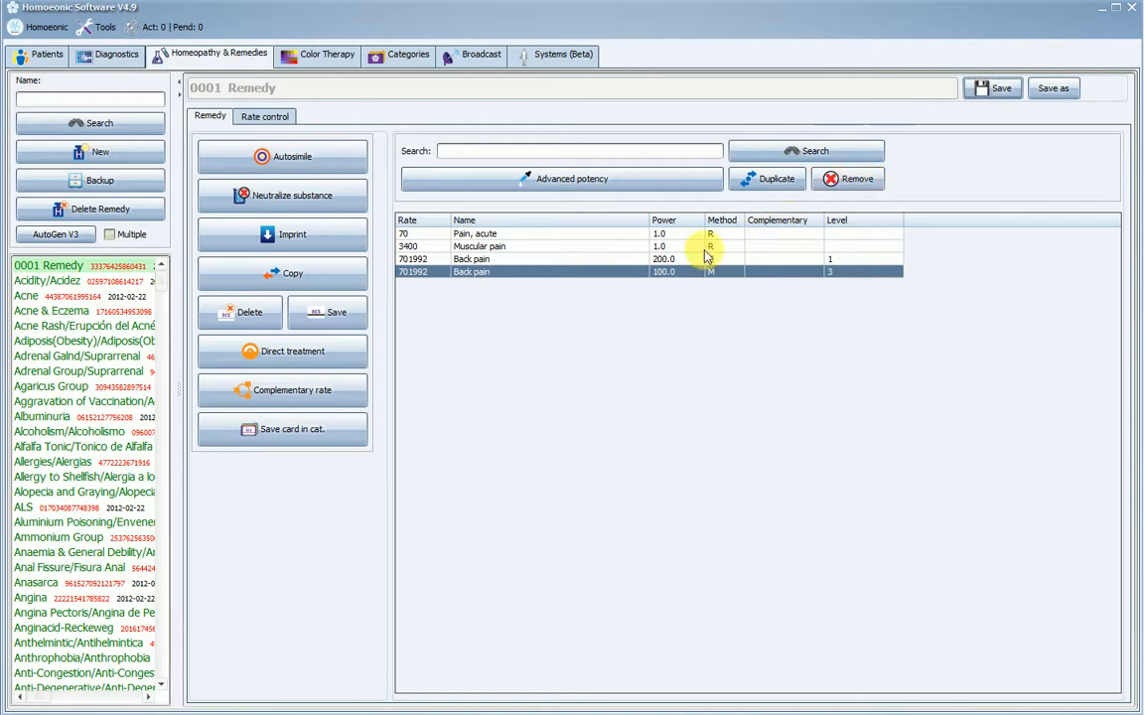
- View the Aluminium Poisoning and Agaricus Group remedies, and reopen 0001 Remedy to check its saved rates
click(66, 520)
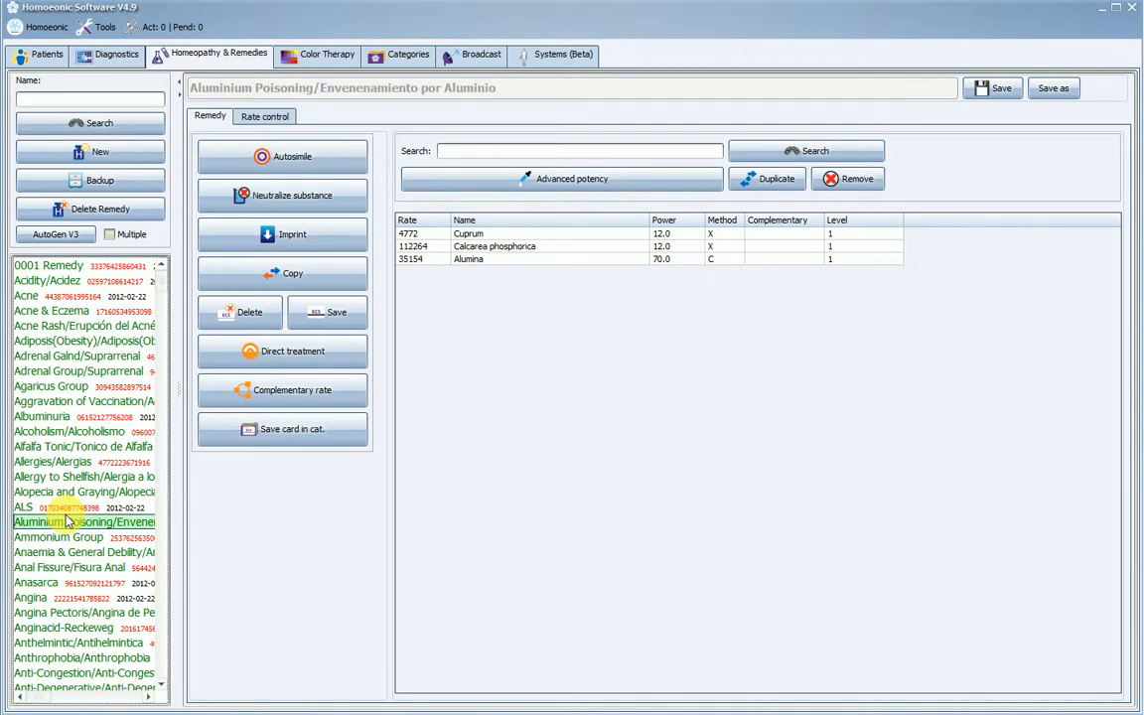
click(77, 386)
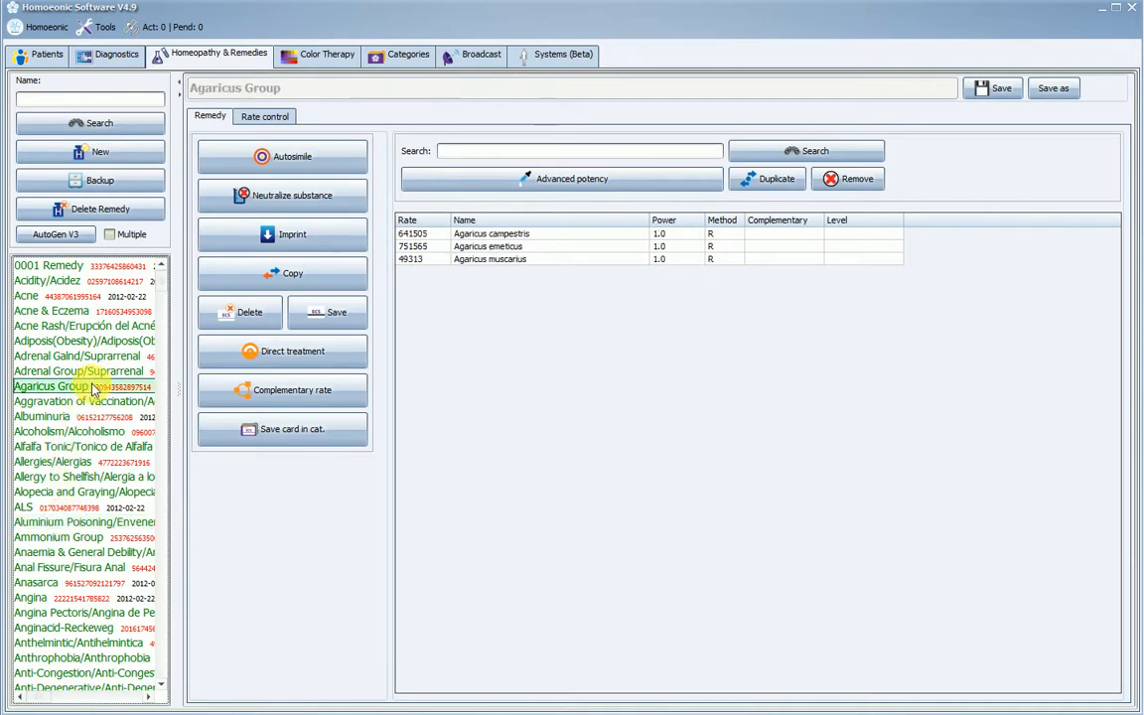
click(76, 266)
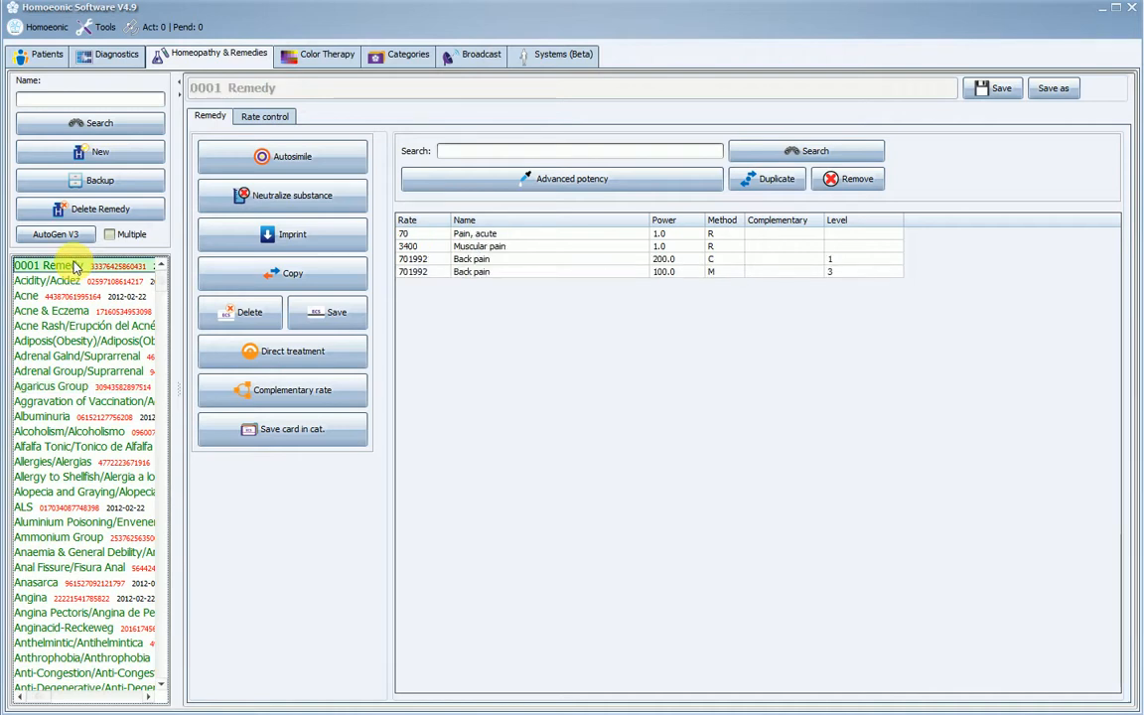